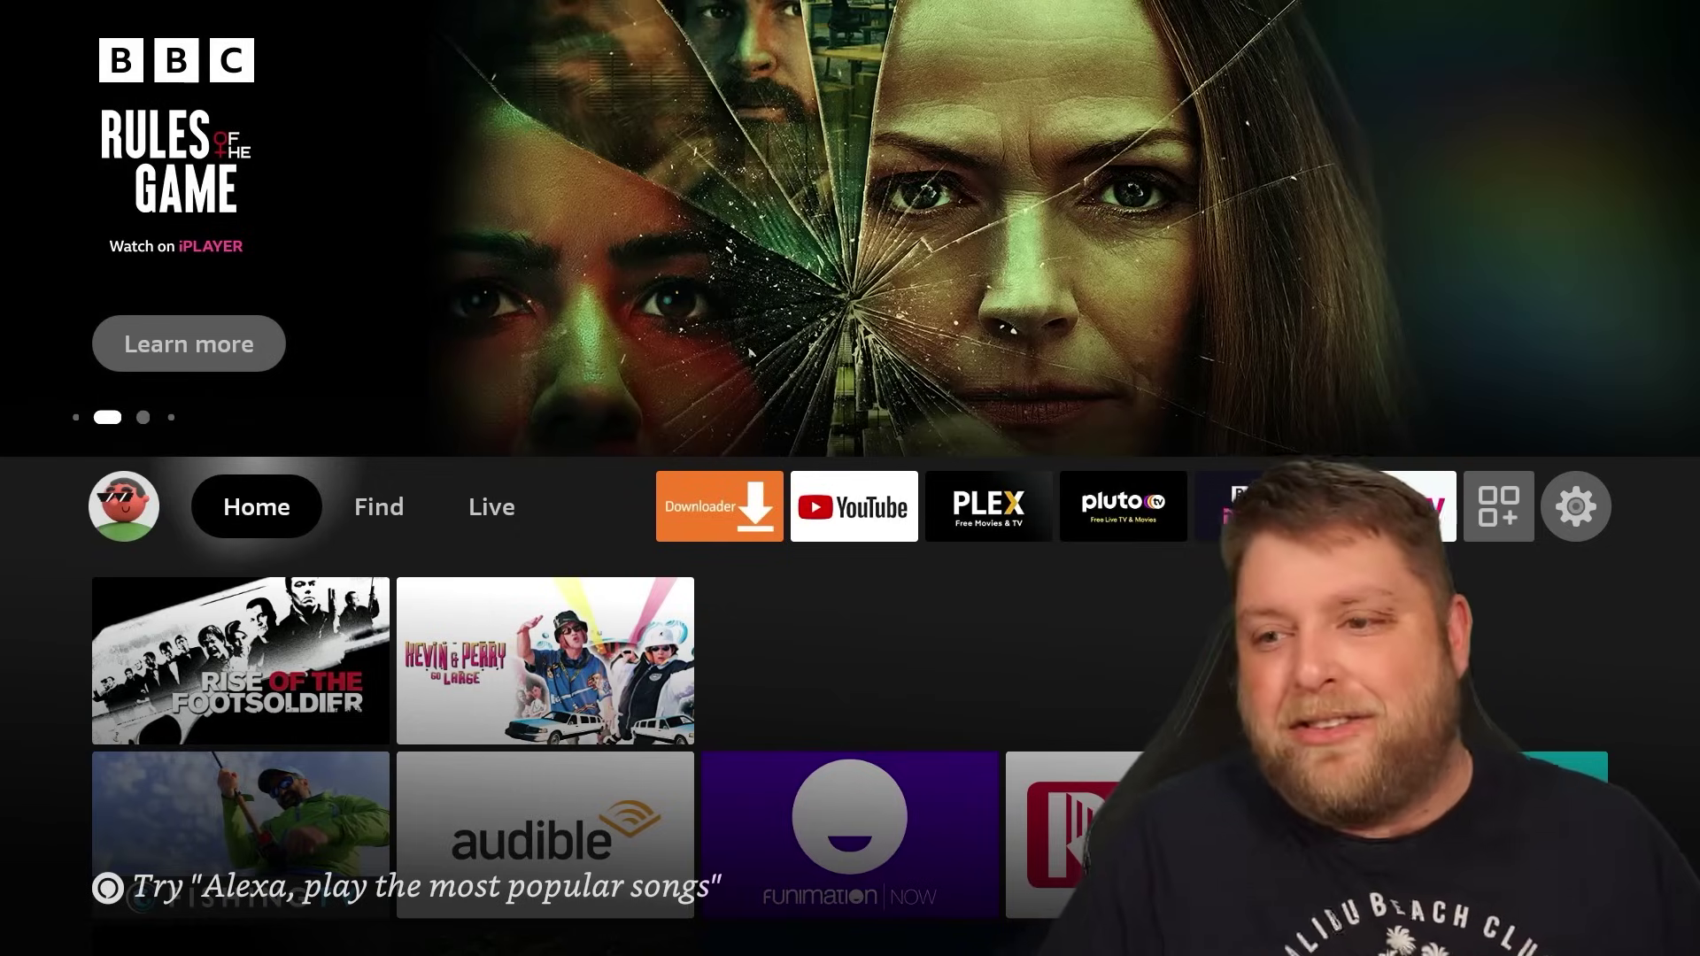
Search the Find page for 'Sky' and pick the Sky Go suggestion
key("Right")
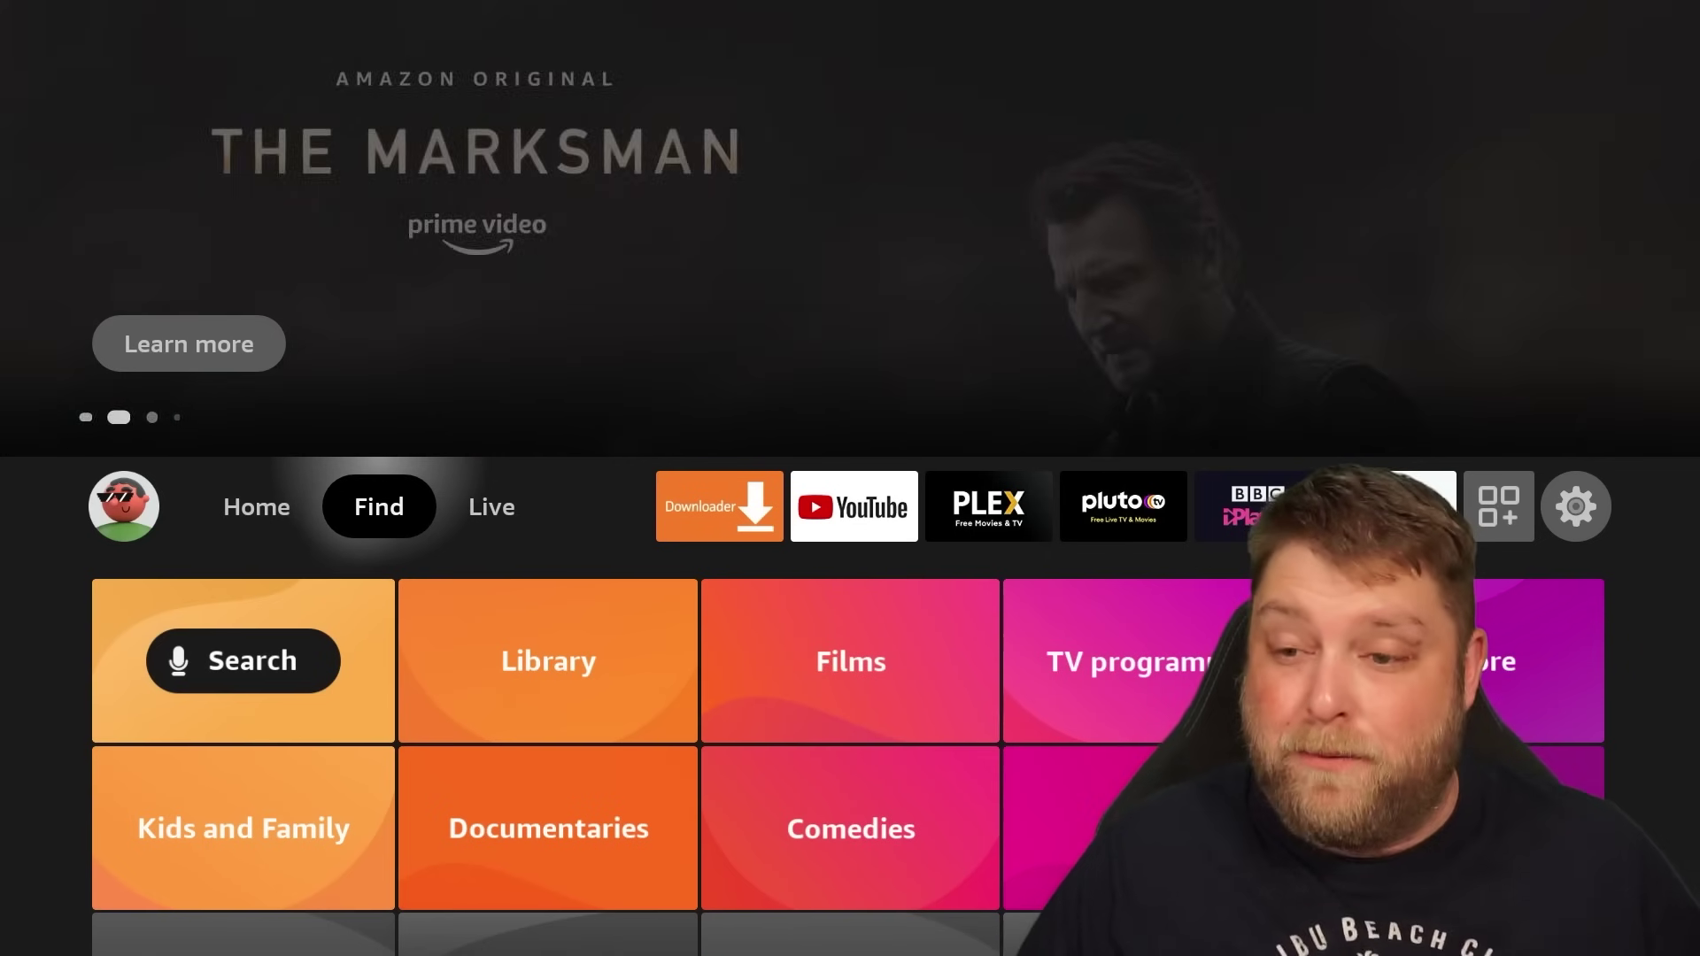
key("Down")
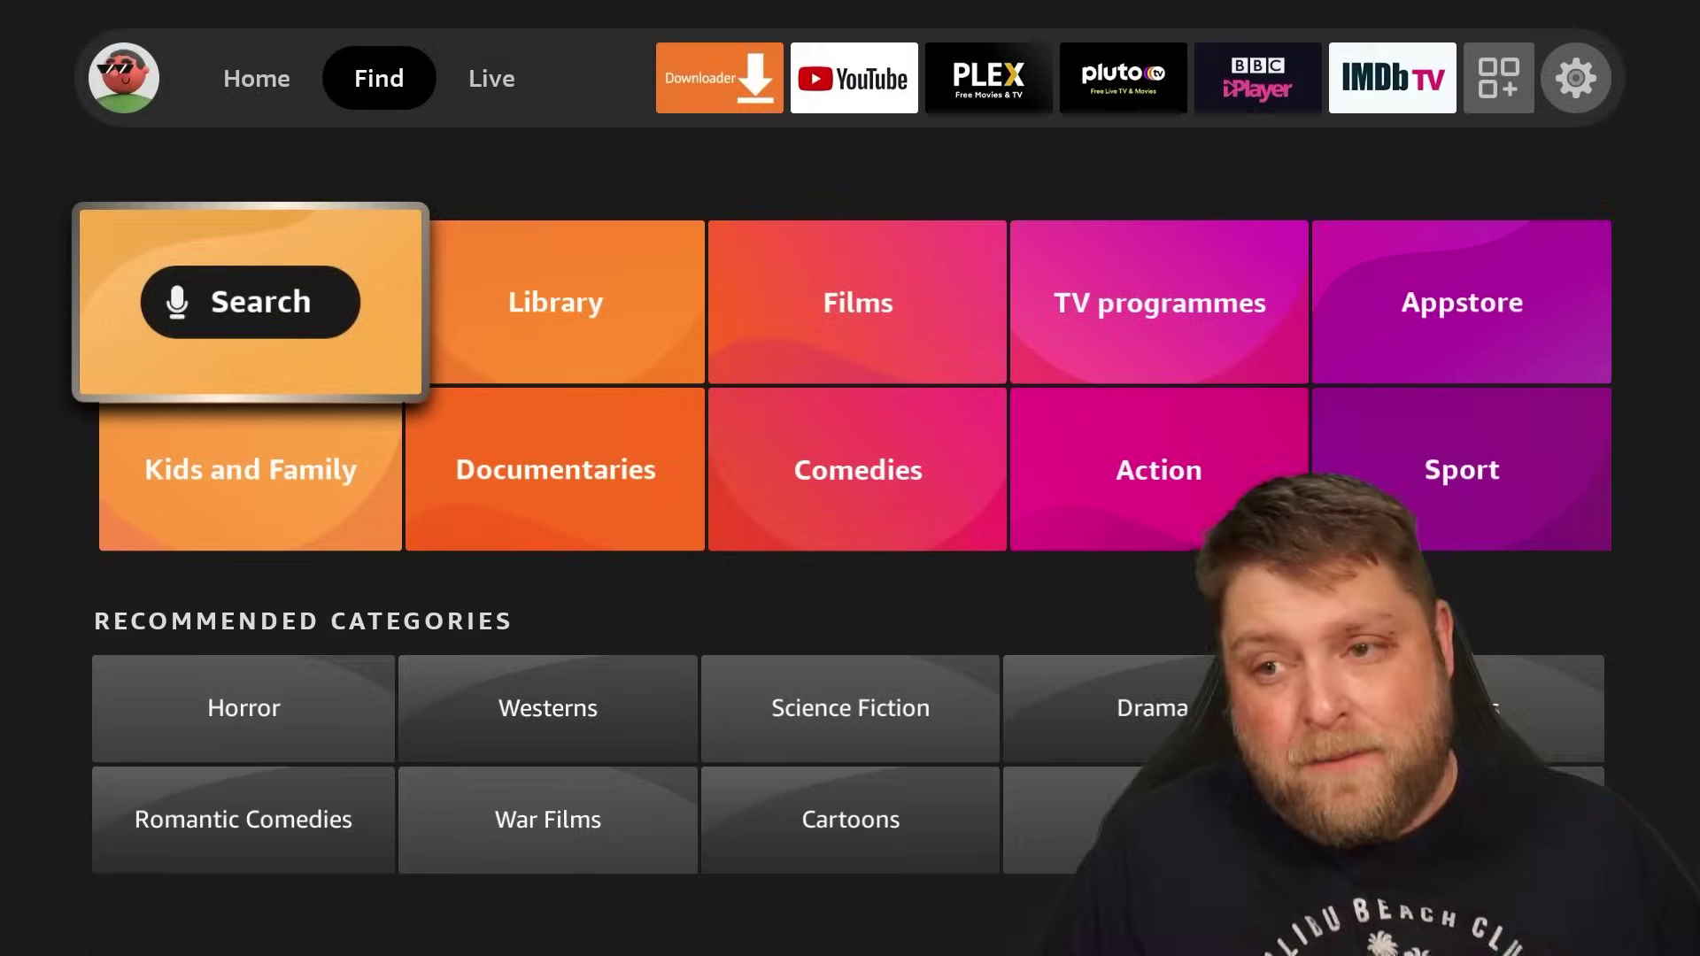
key("Return")
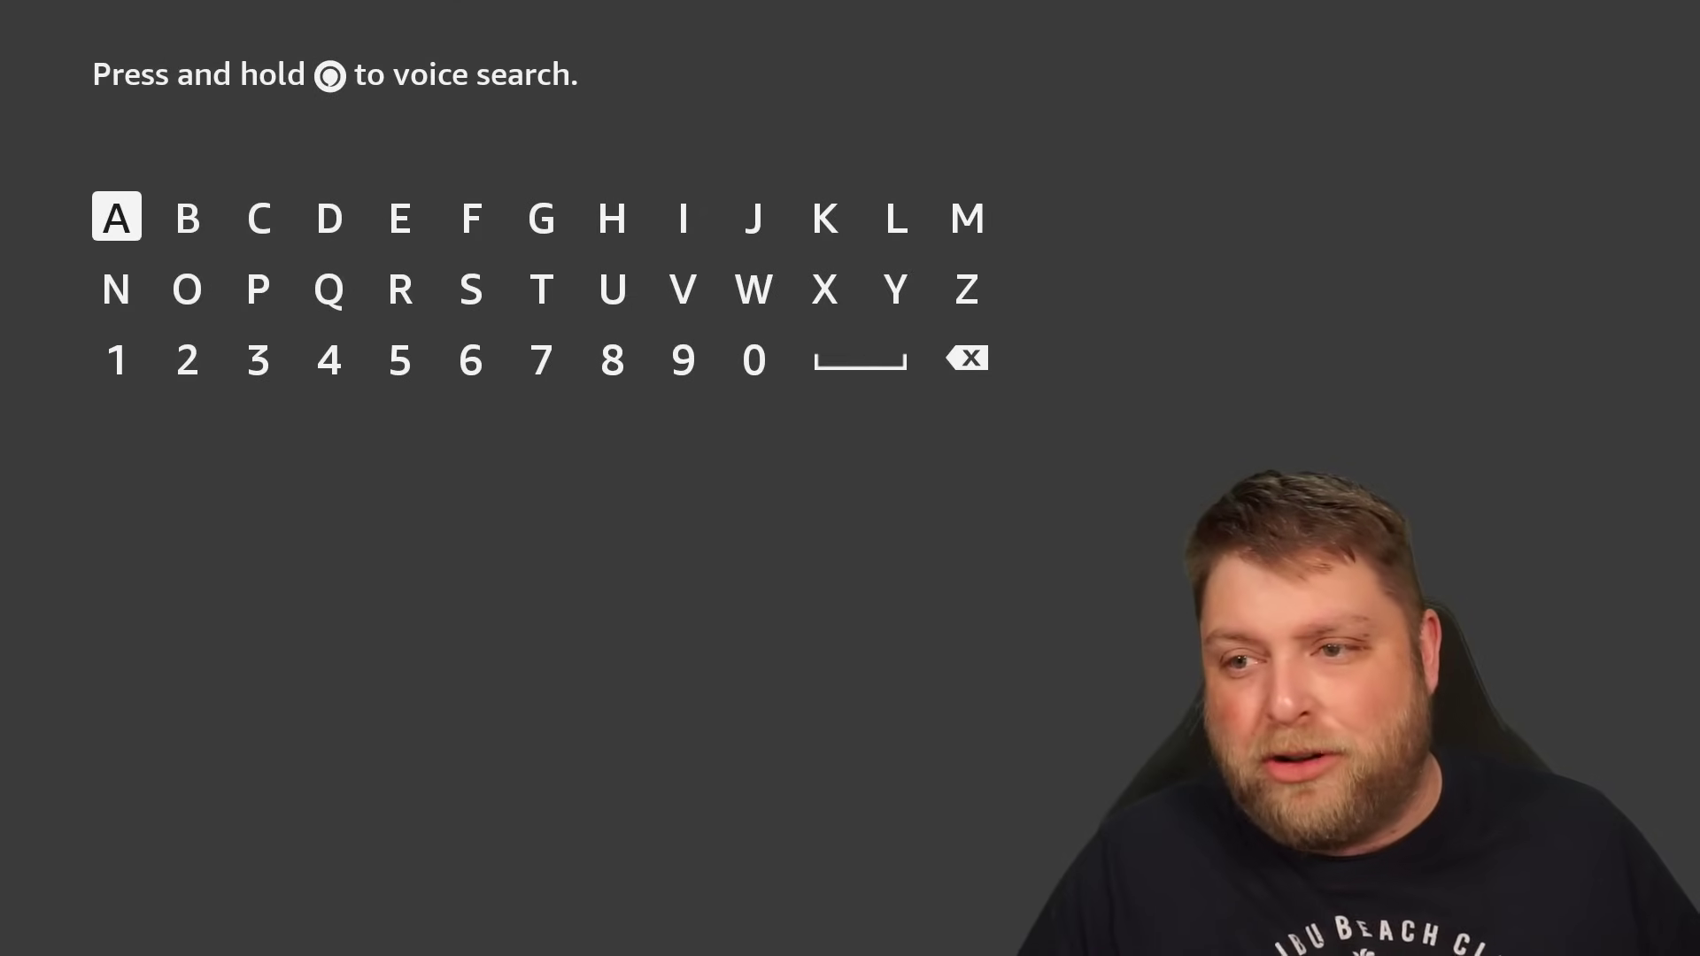
key("Down")
key("Right")
key("Right")
key("Right")
key("Right")
key("Right")
key("Right")
key("Left")
key("Return")
key("Right")
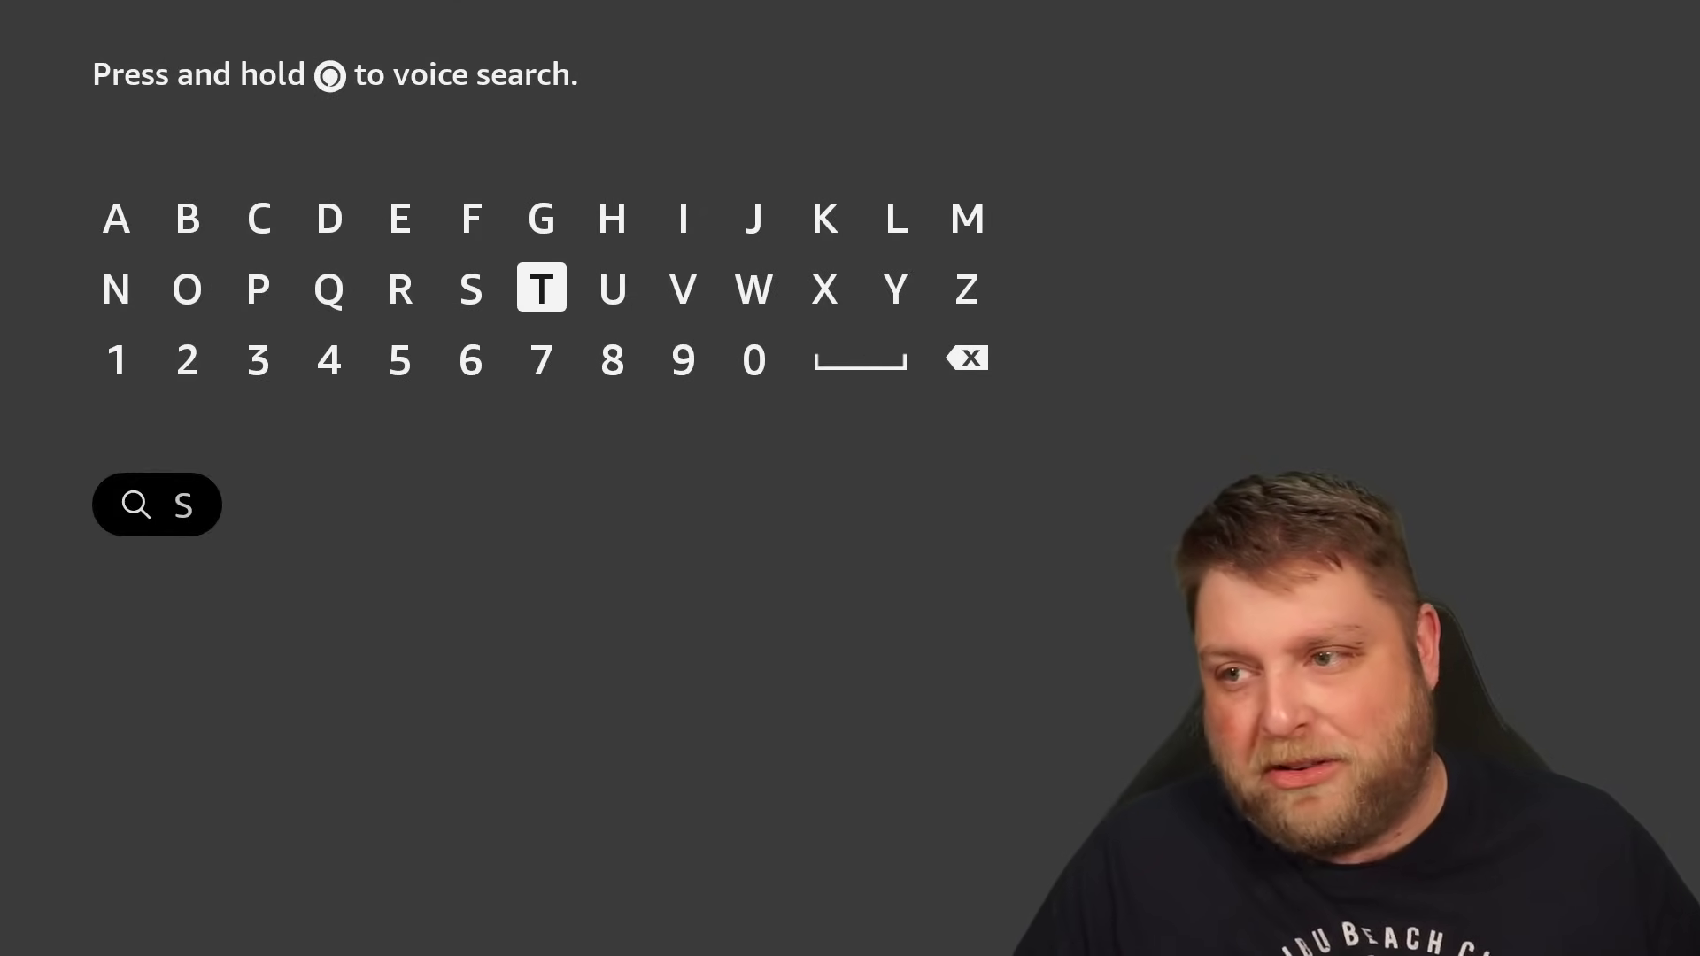
key("Right")
key("Right")
key("Right")
key("Right")
key("Up")
key("Return")
key("Right")
key("Right")
key("Right")
key("Down")
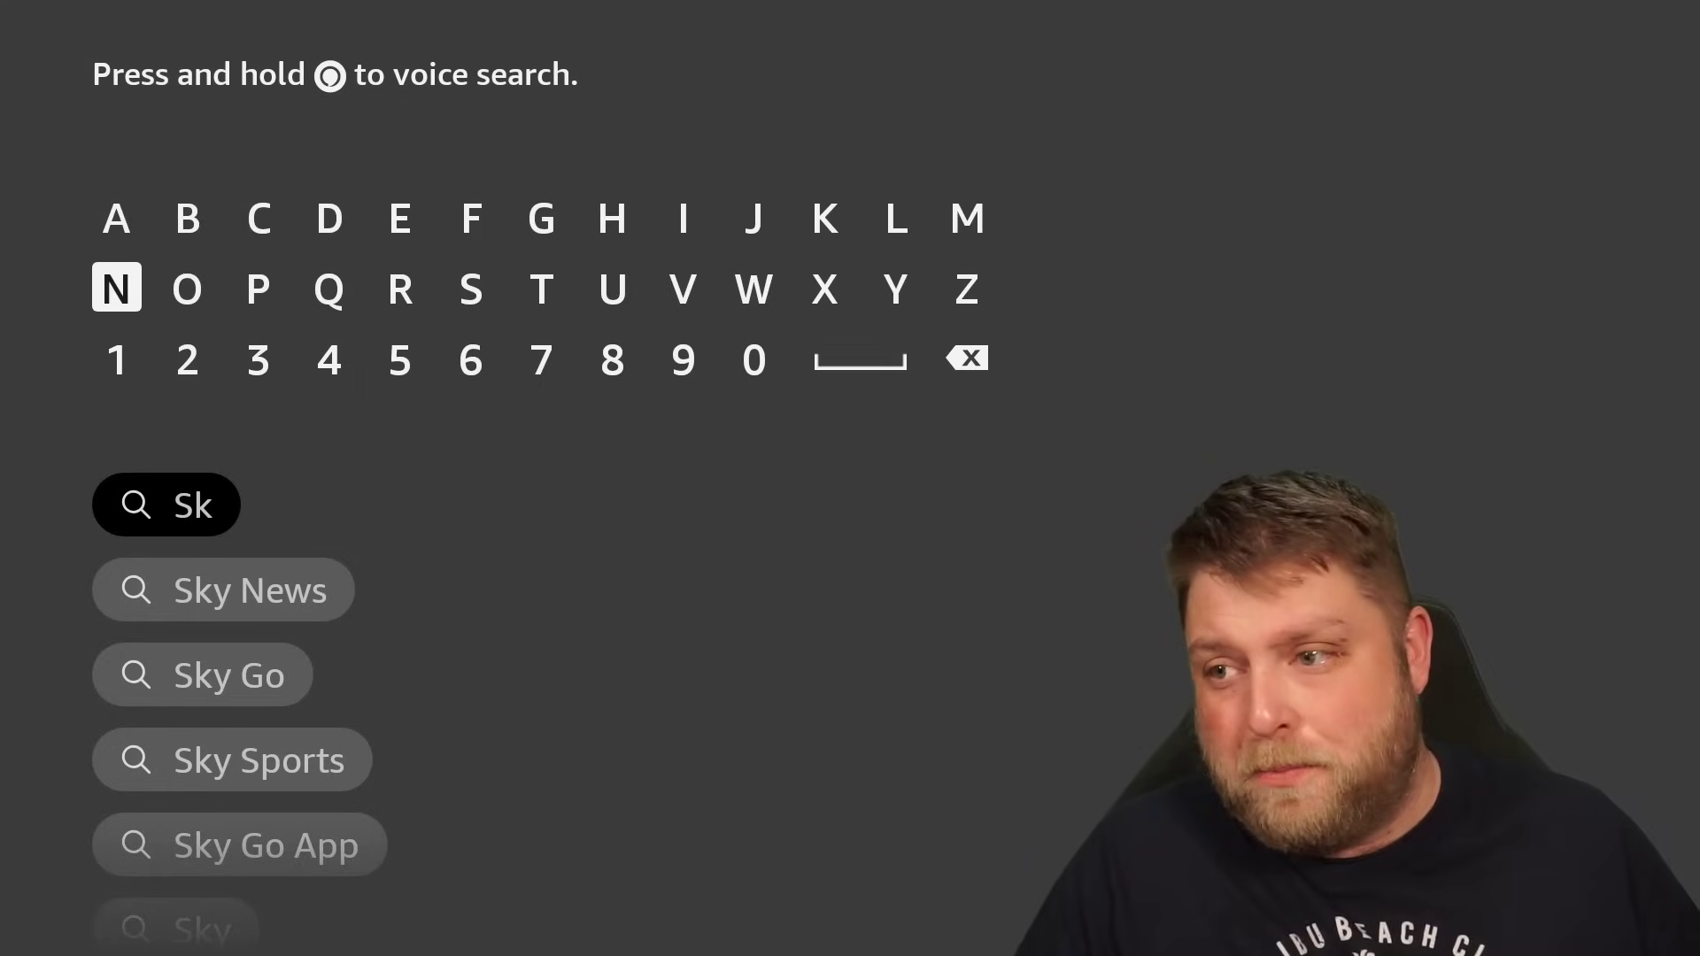
key("Left")
key("Left")
key("Return")
key("Down")
key("Down")
key("Down")
key("Down")
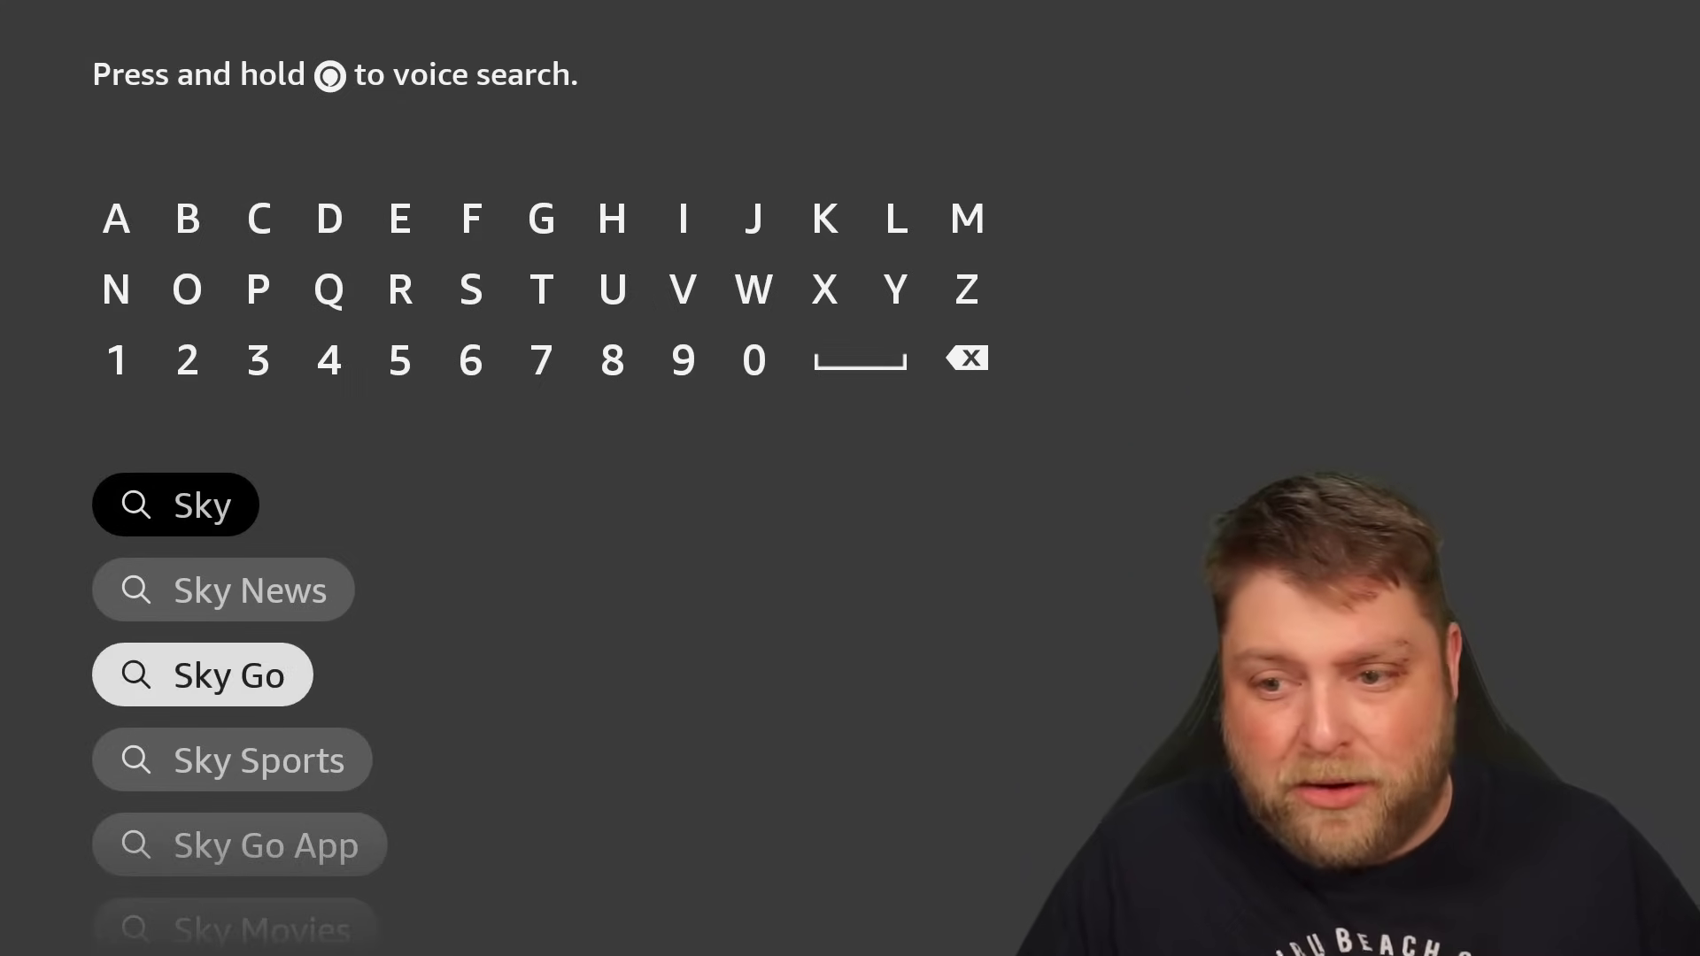
key("Return")
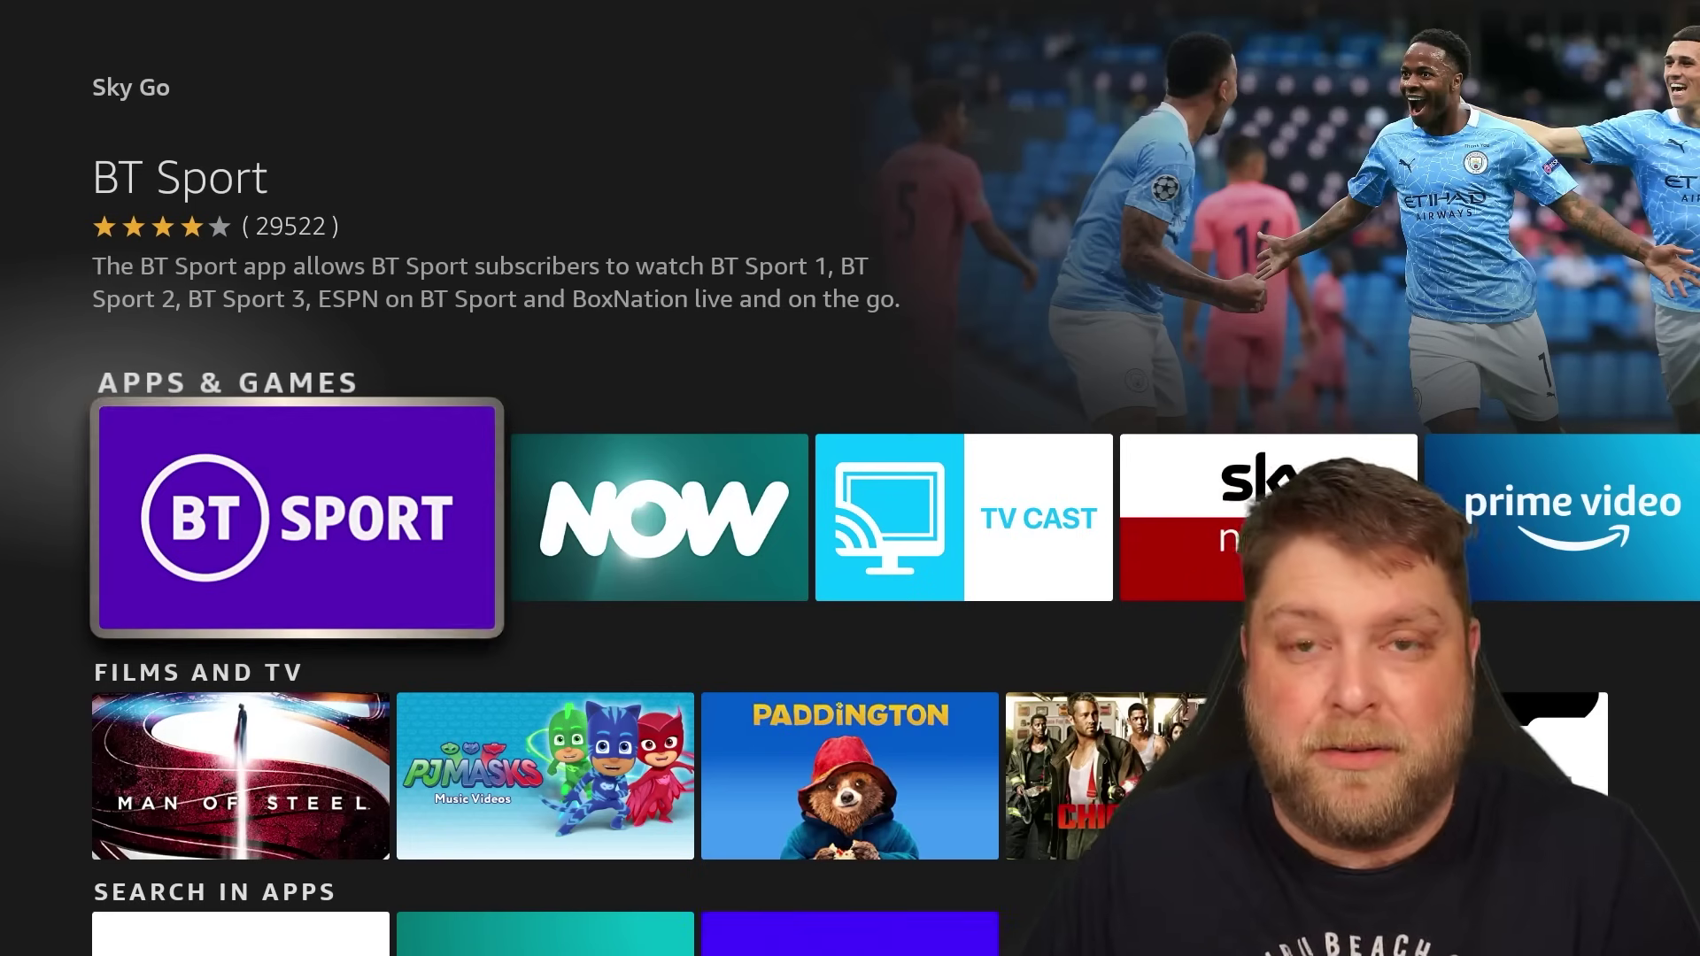
From home, open Your Apps & Channels and move the blank tile beside Downloader
key("Home")
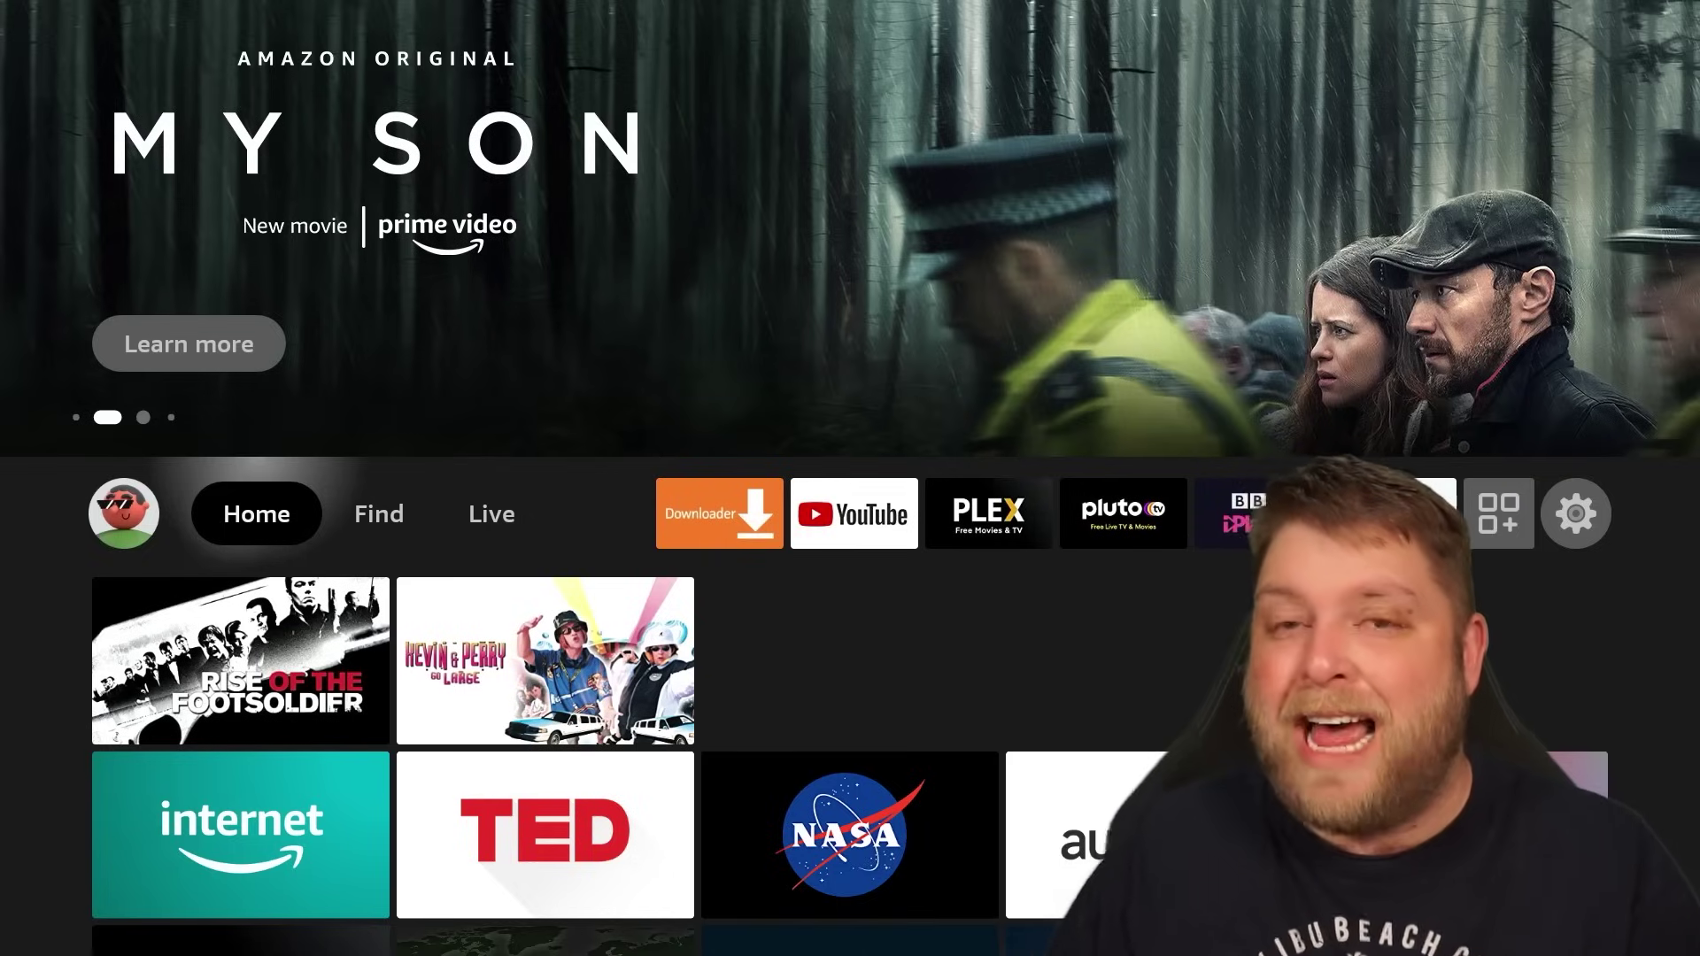
key("Right")
key("Right")
key("Right")
key("Right")
key("Right")
key("Right")
key("Right")
key("Right")
key("Right")
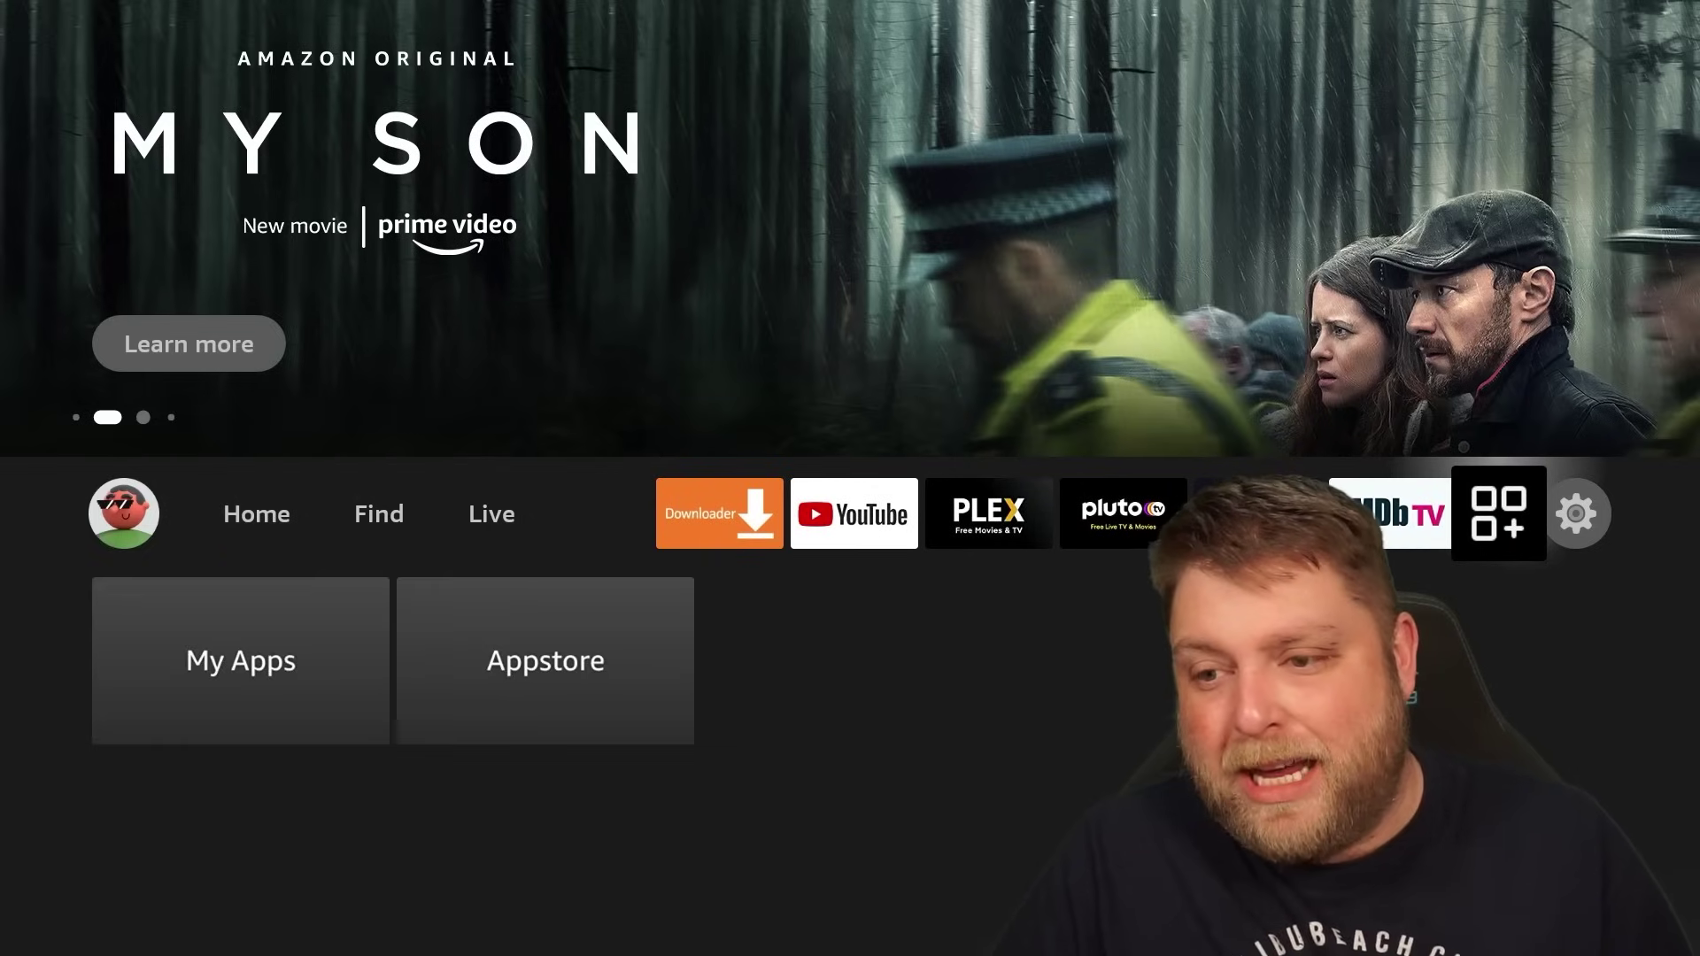
key("Return")
key("Down")
key("Down")
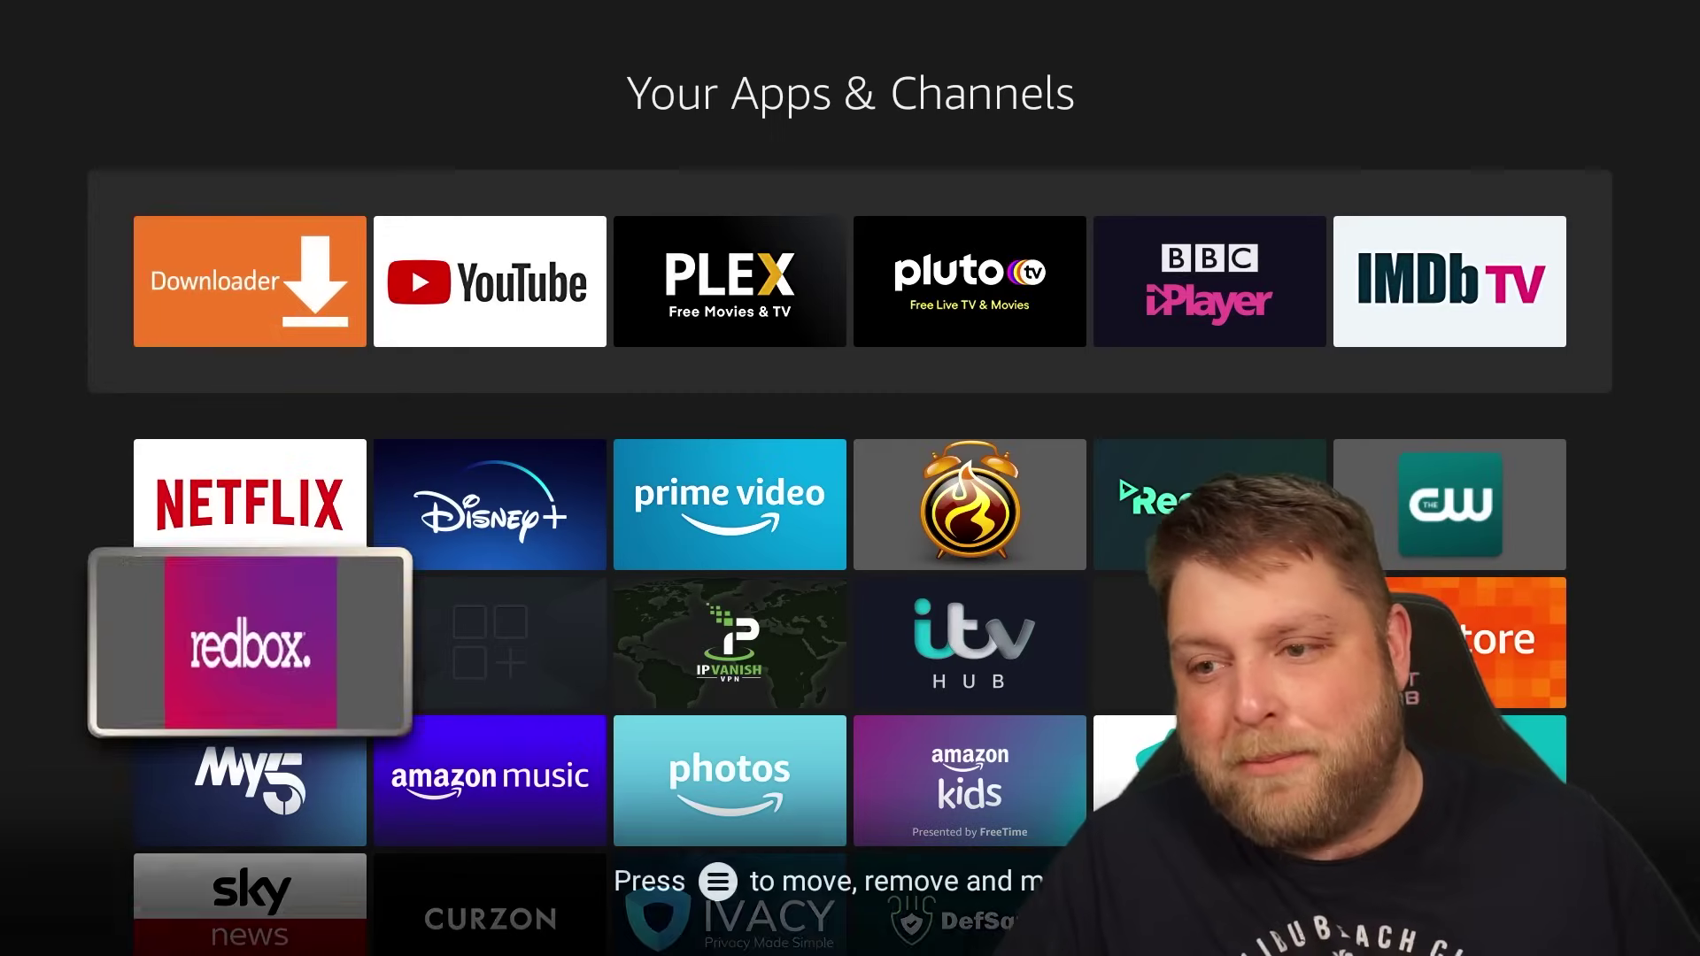
key("Right")
key("Menu")
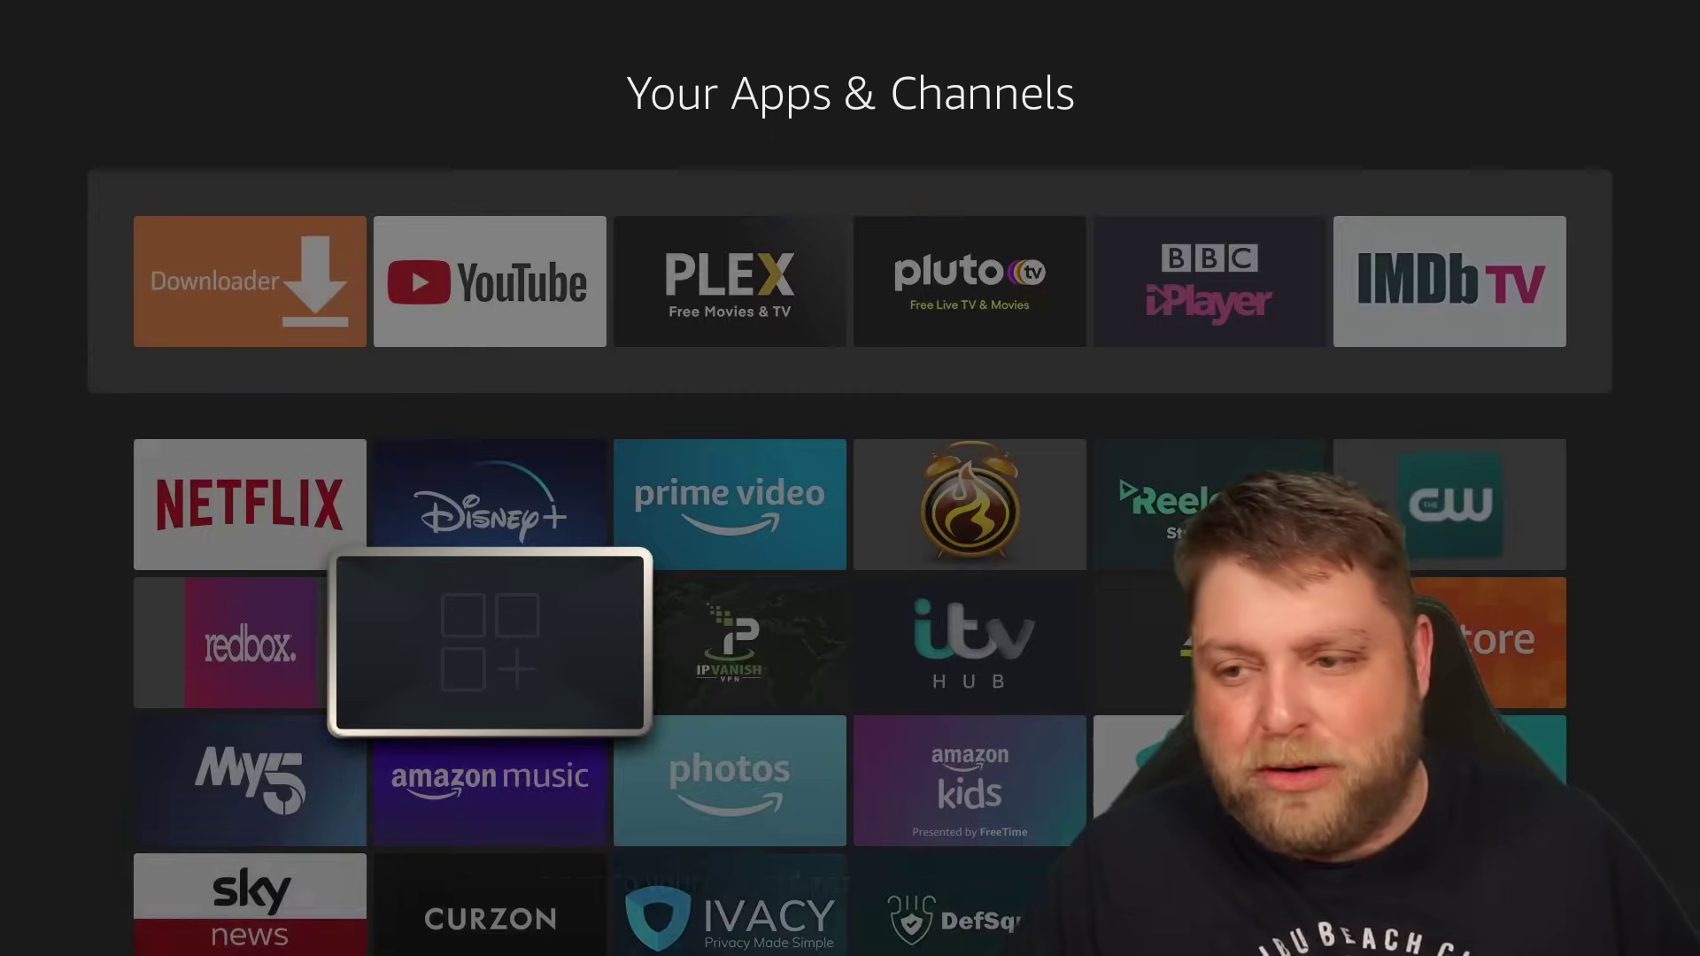
key("Return")
key("Up")
key("Return")
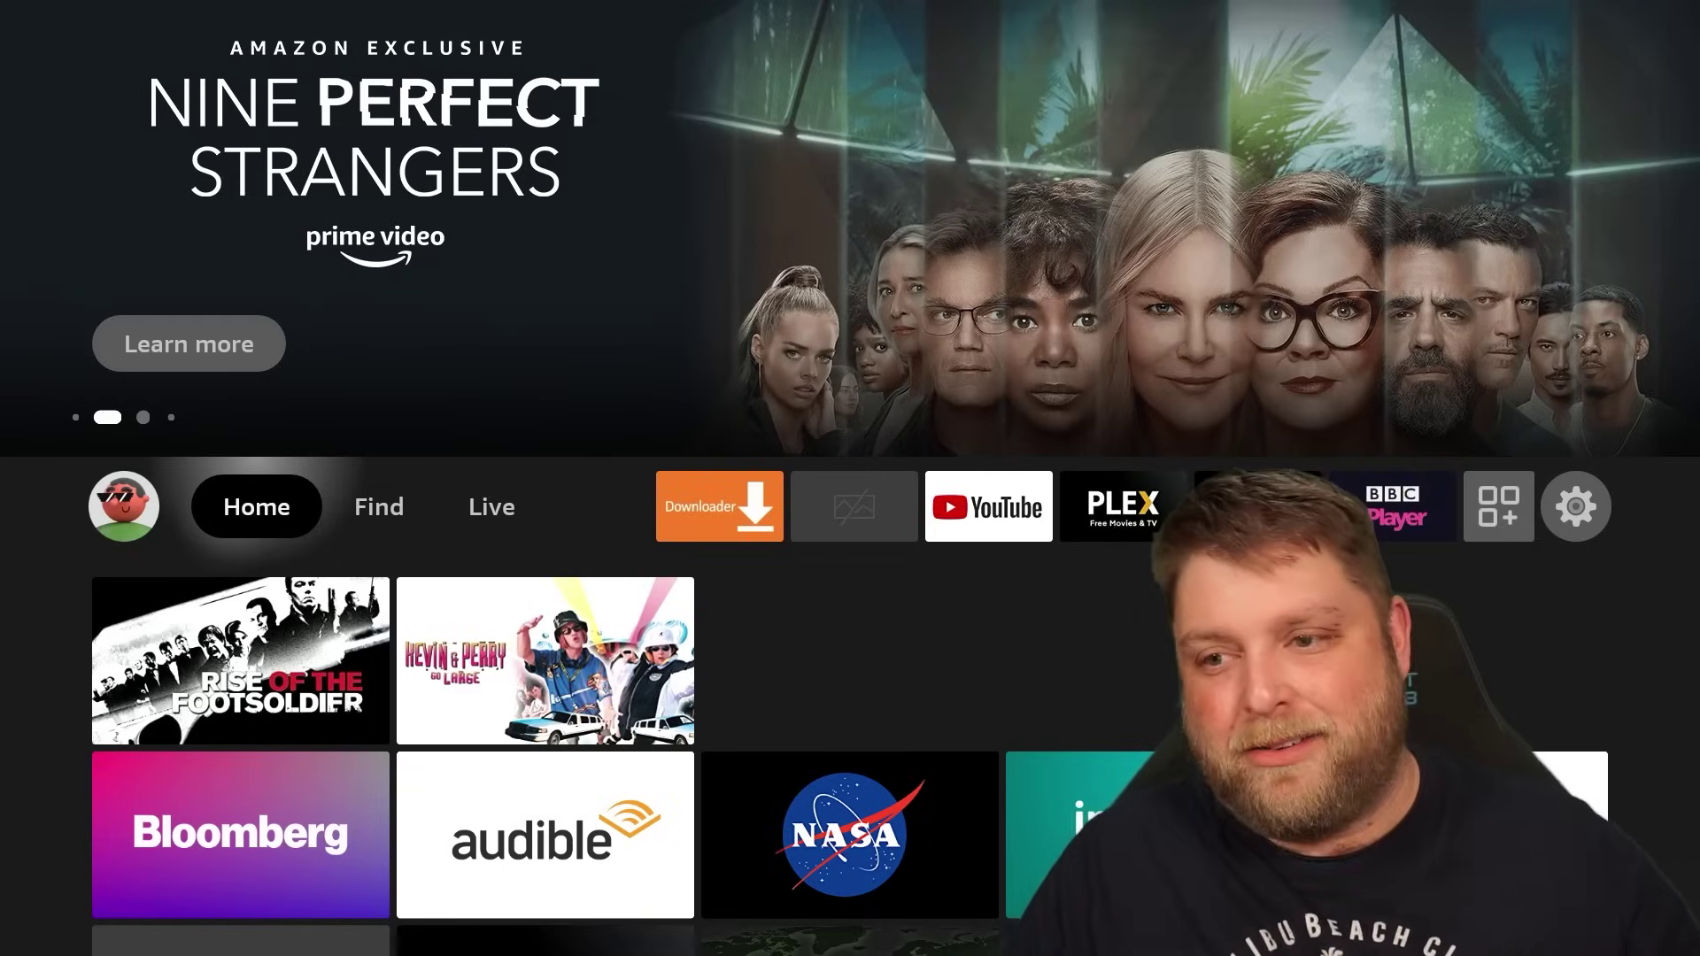
Search for 'In', choose the Internet suggestion, and launch the Internet (Silk) app
key("Right")
key("Down")
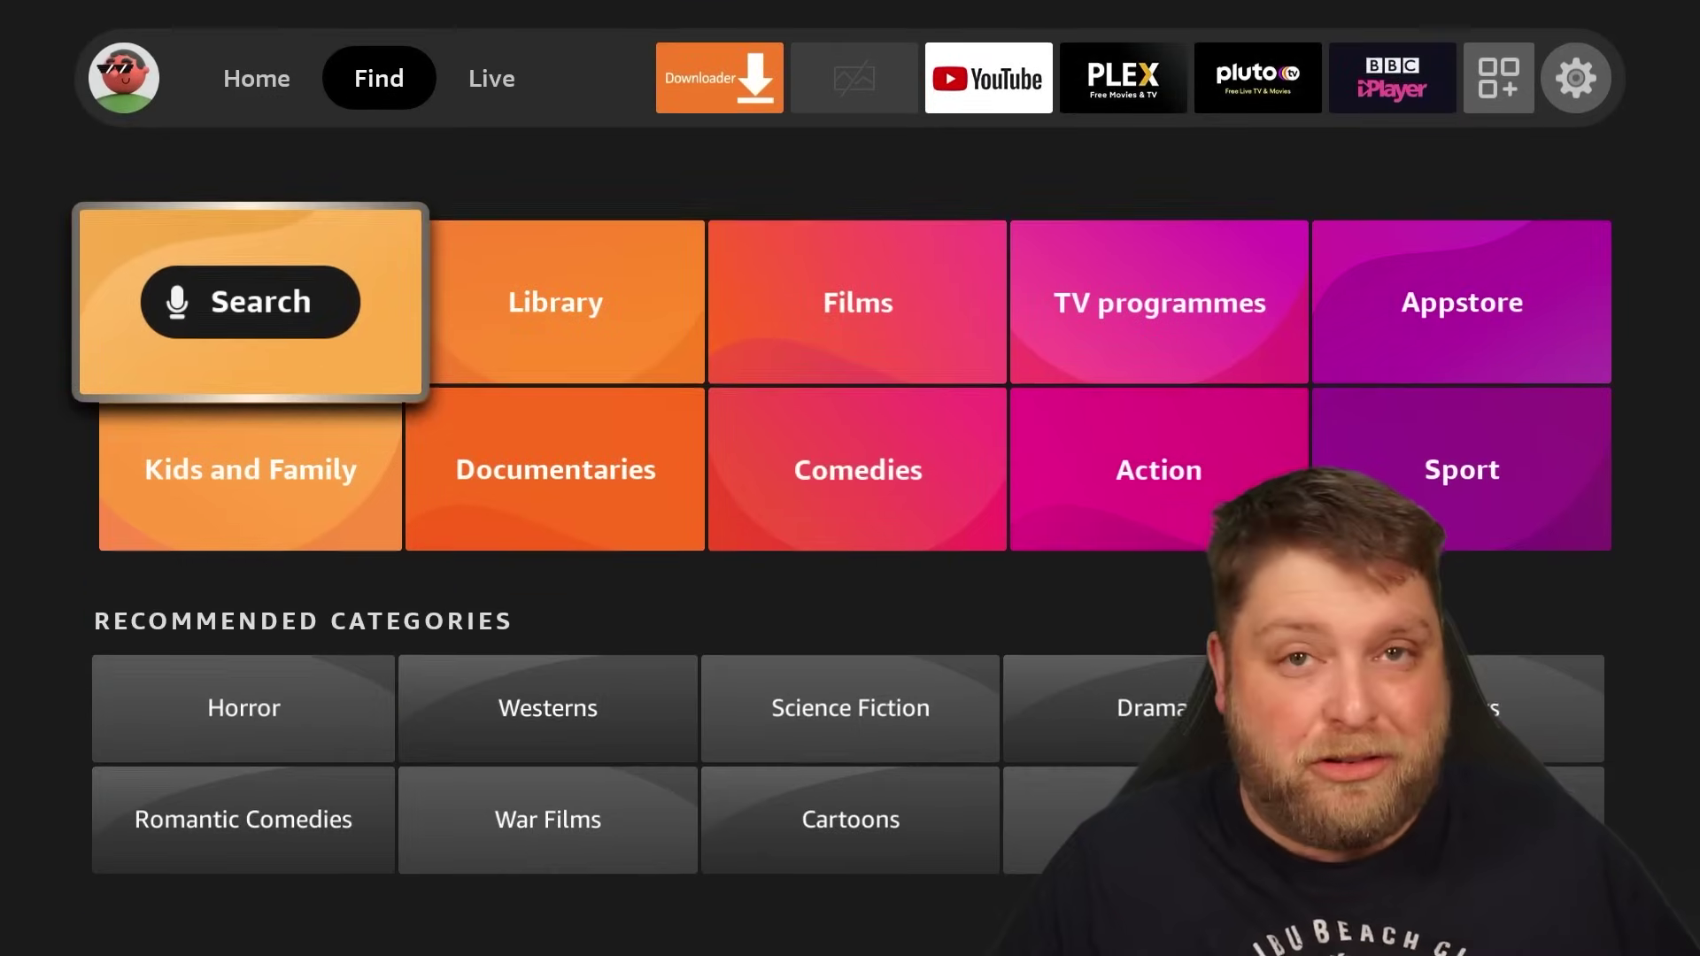
key("Return")
key("Right")
key("Right")
key("Right")
key("Right")
key("Right")
key("Right")
key("Right")
key("Right")
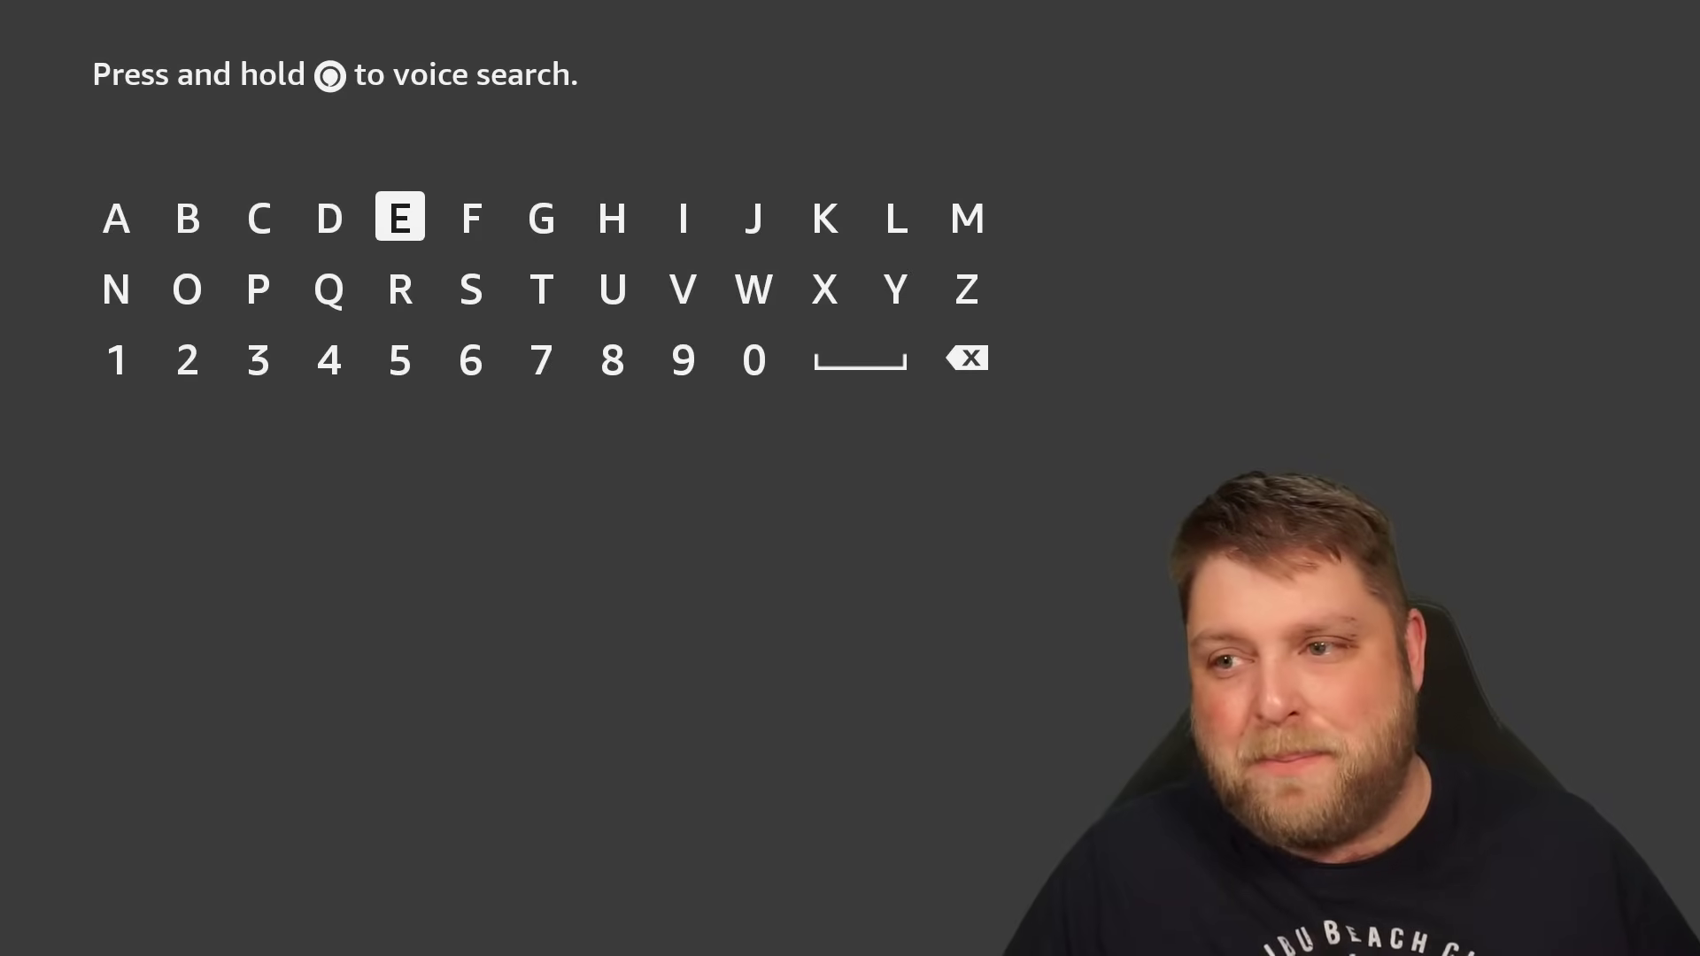
key("Return")
key("Left")
key("Left")
key("Left")
key("Left")
key("Left")
key("Left")
key("Left")
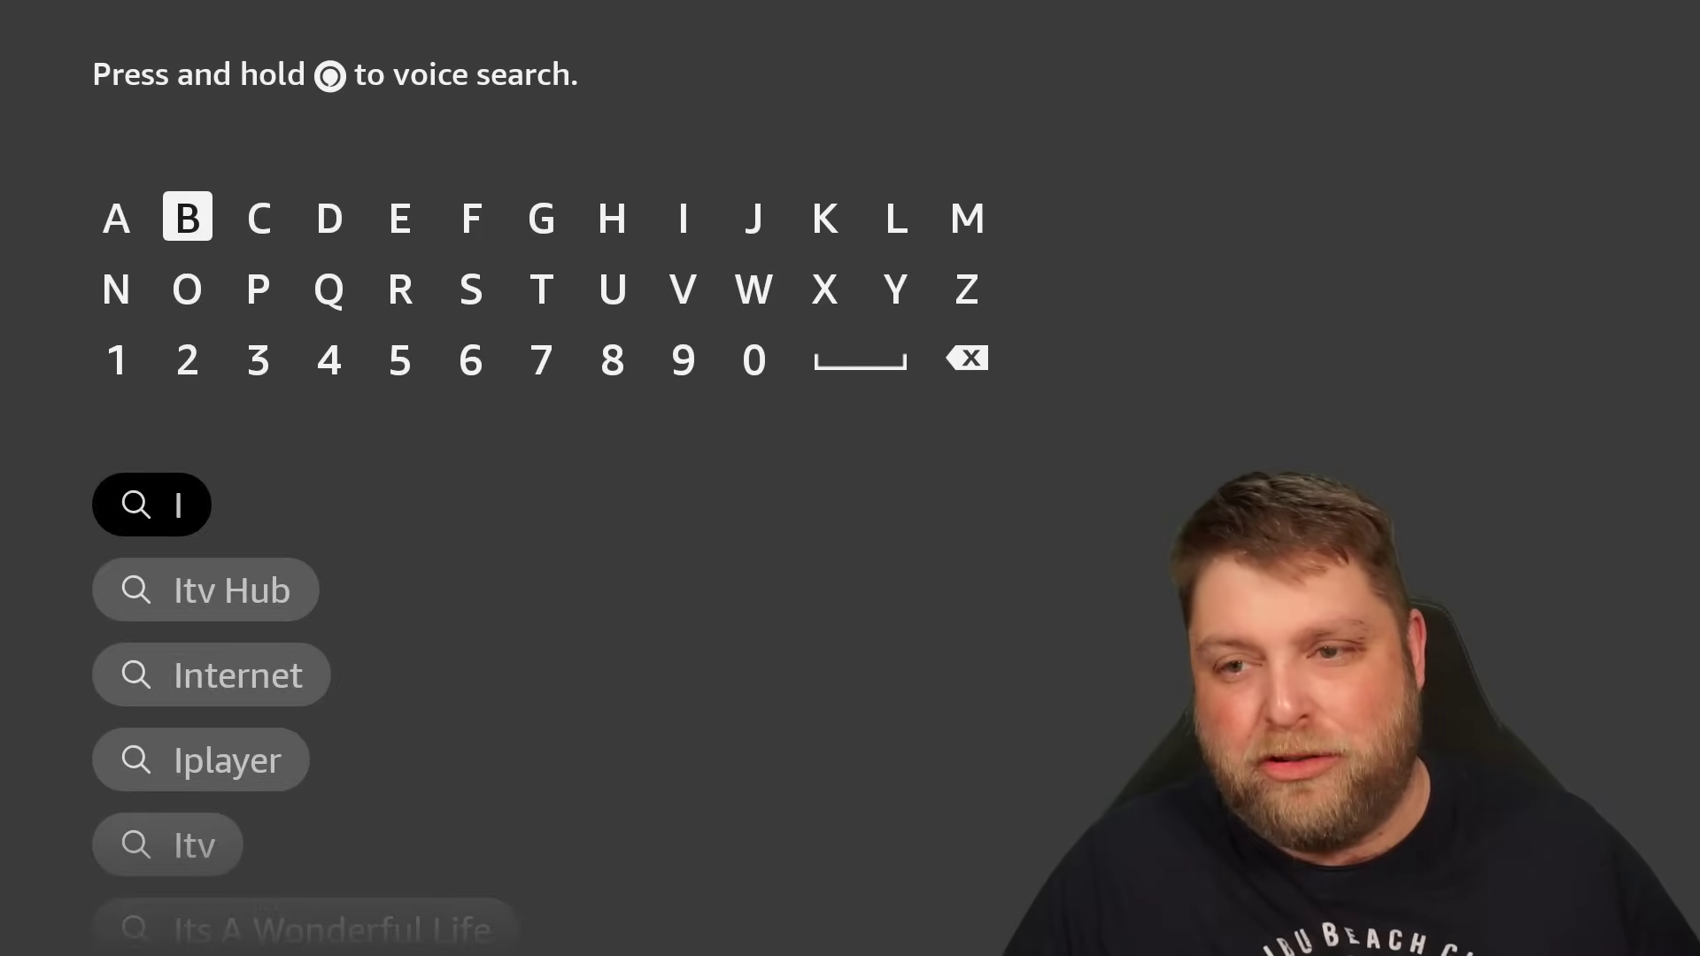
key("Down")
key("Left")
key("Return")
key("Left")
key("Left")
key("Left")
key("Left")
key("Down")
key("Down")
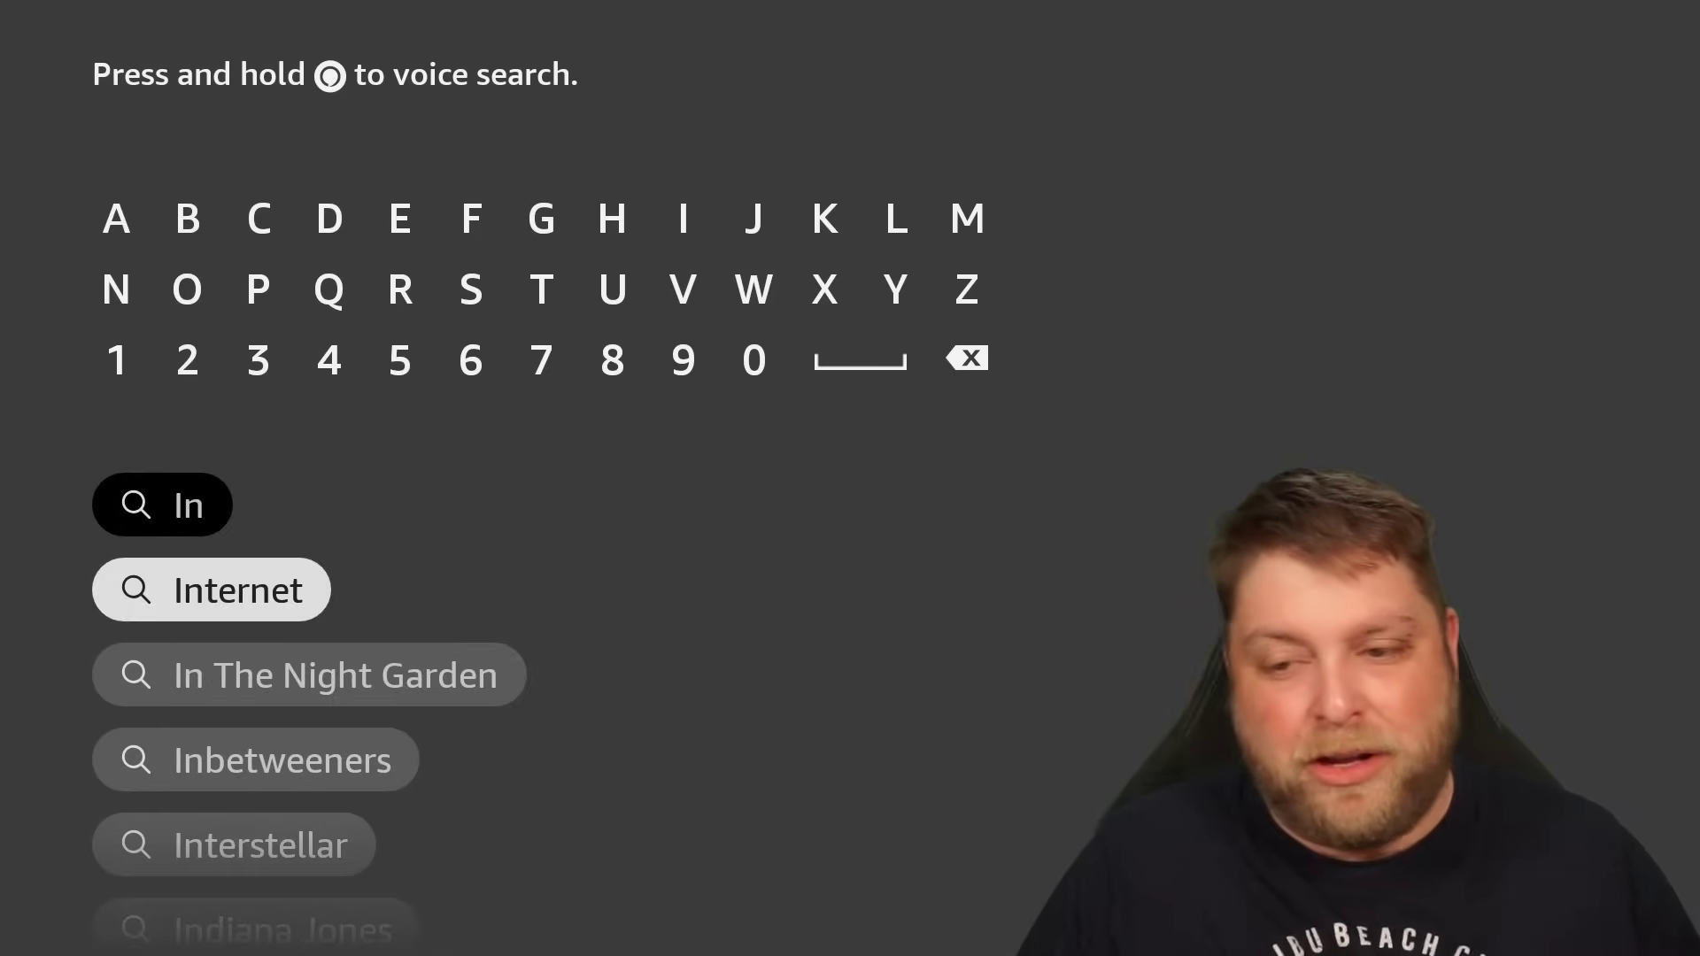
key("Return")
key("Right")
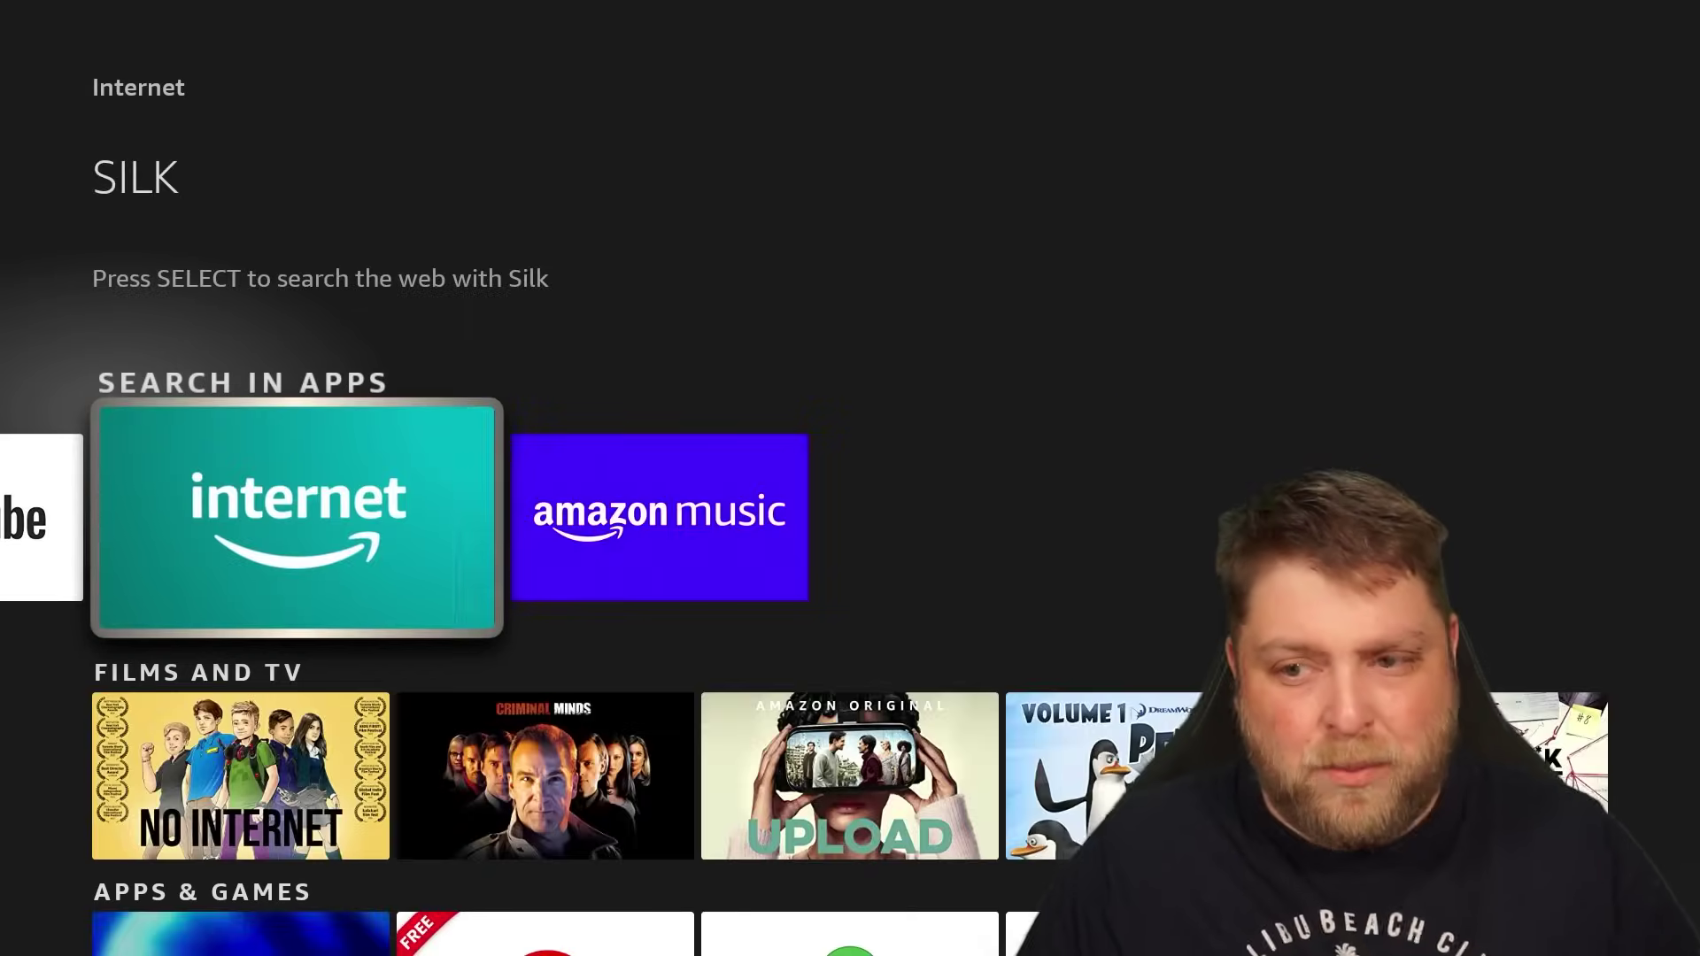
key("Return")
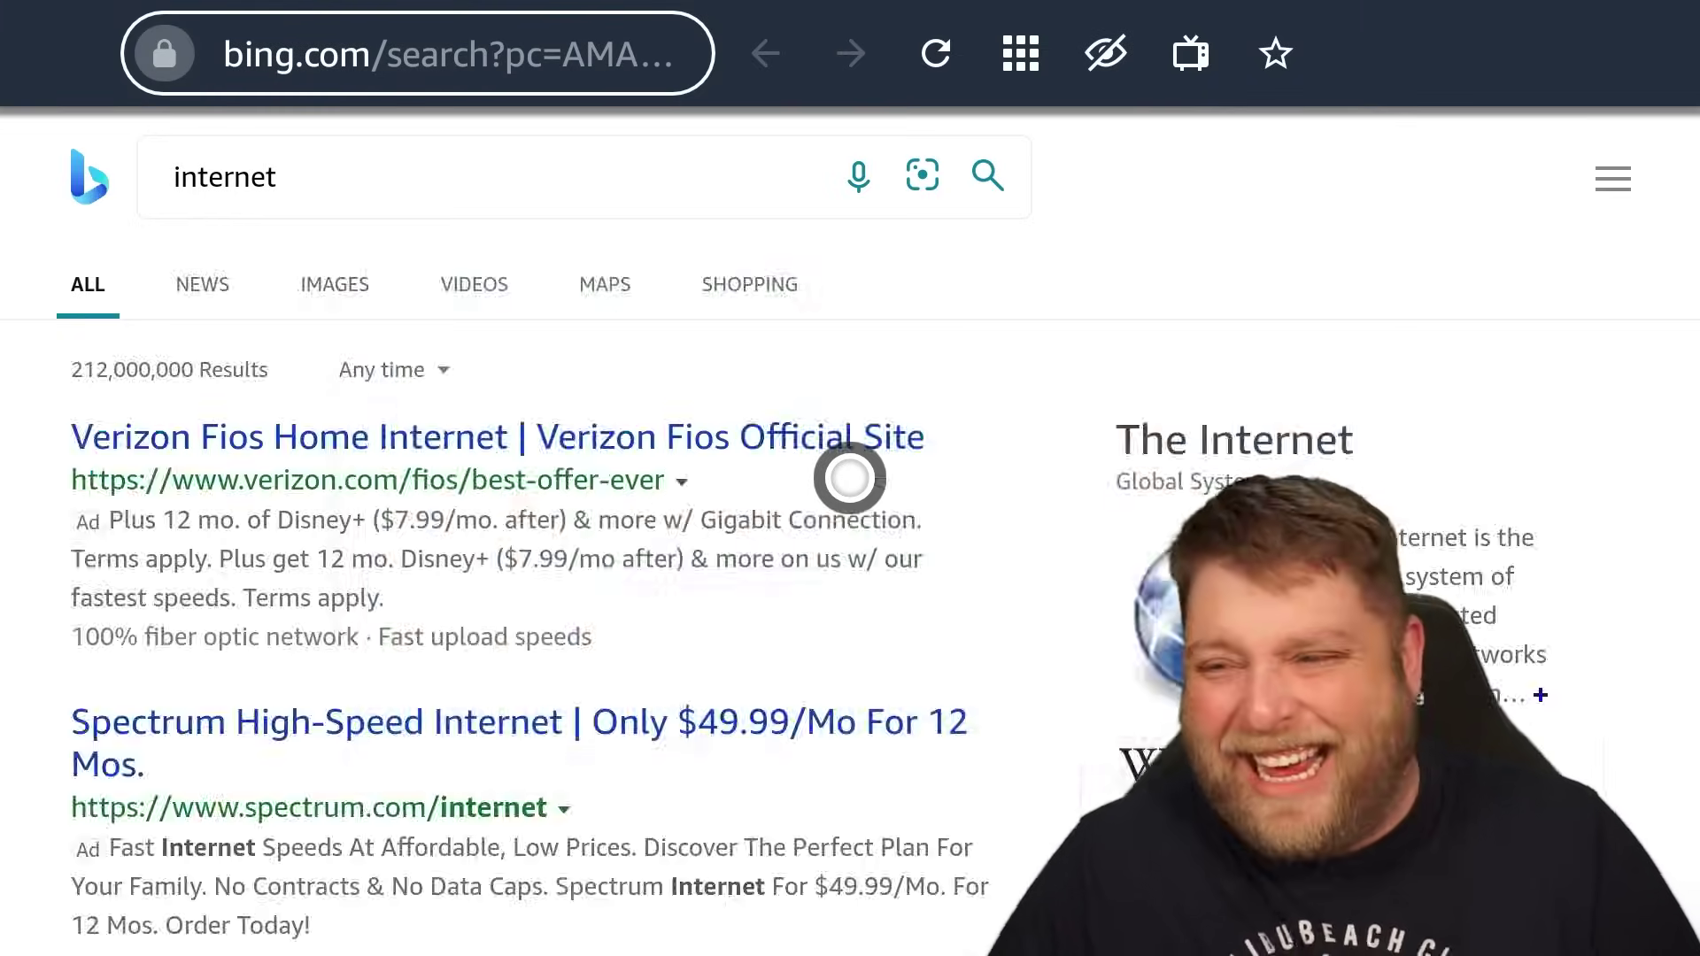
Cancel the Calibrate display prompt and start entering the sky.com Sky Go address
key("Left")
key("Return")
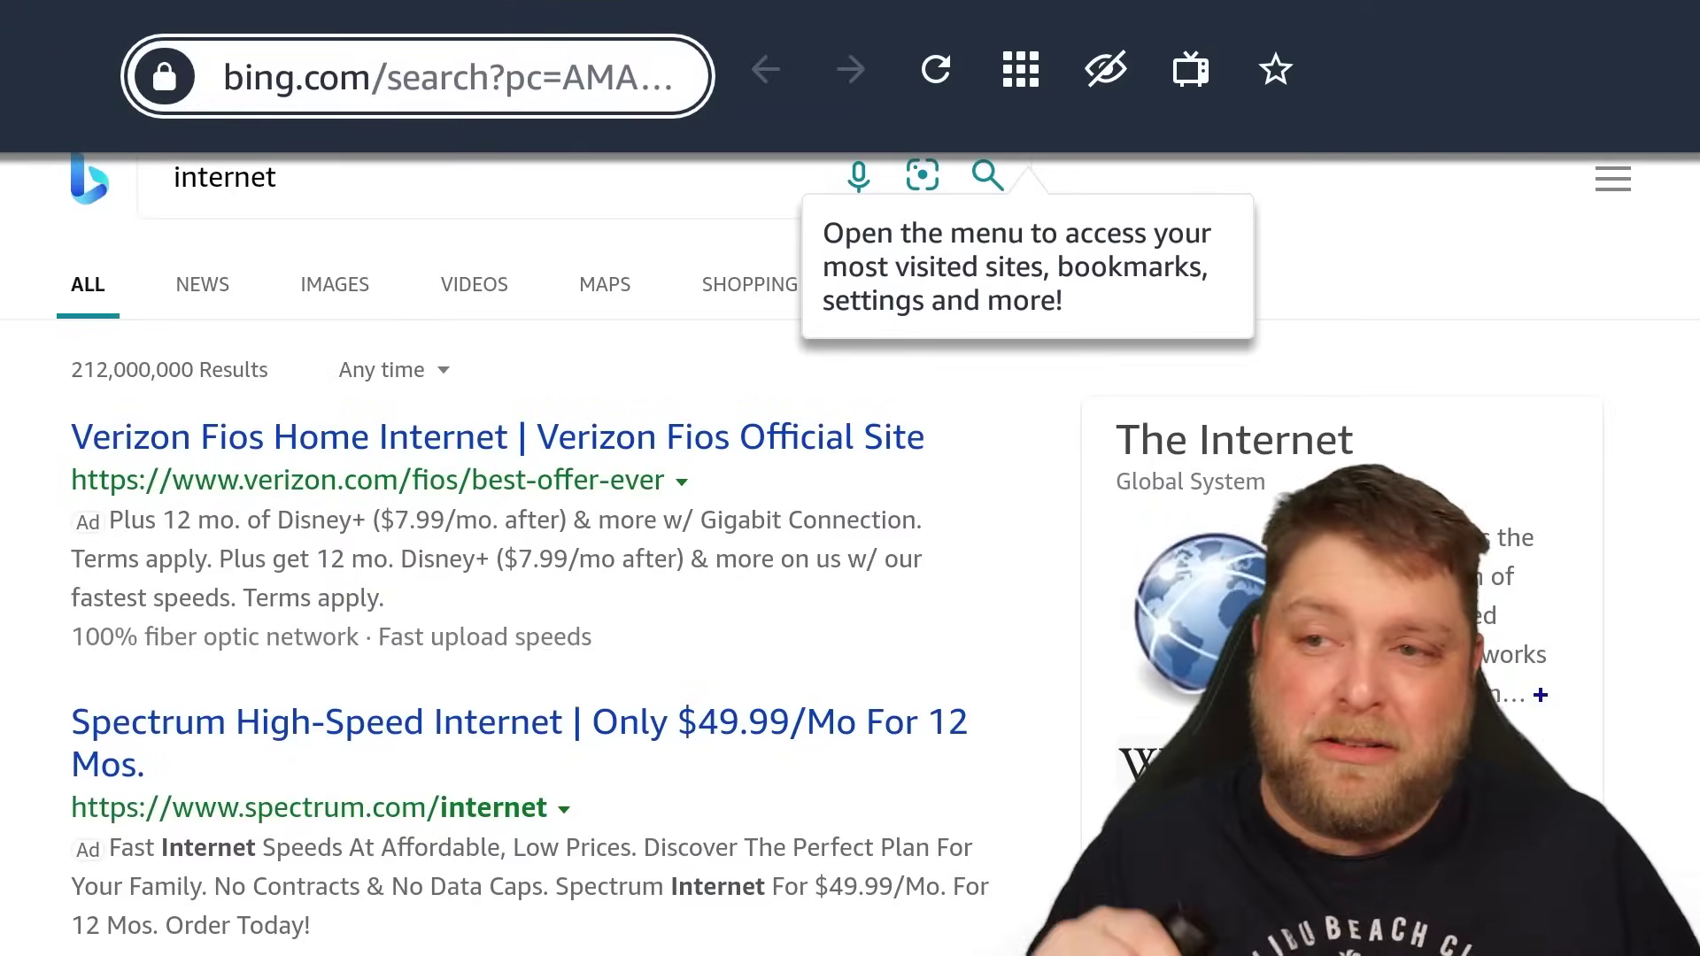
key("Return")
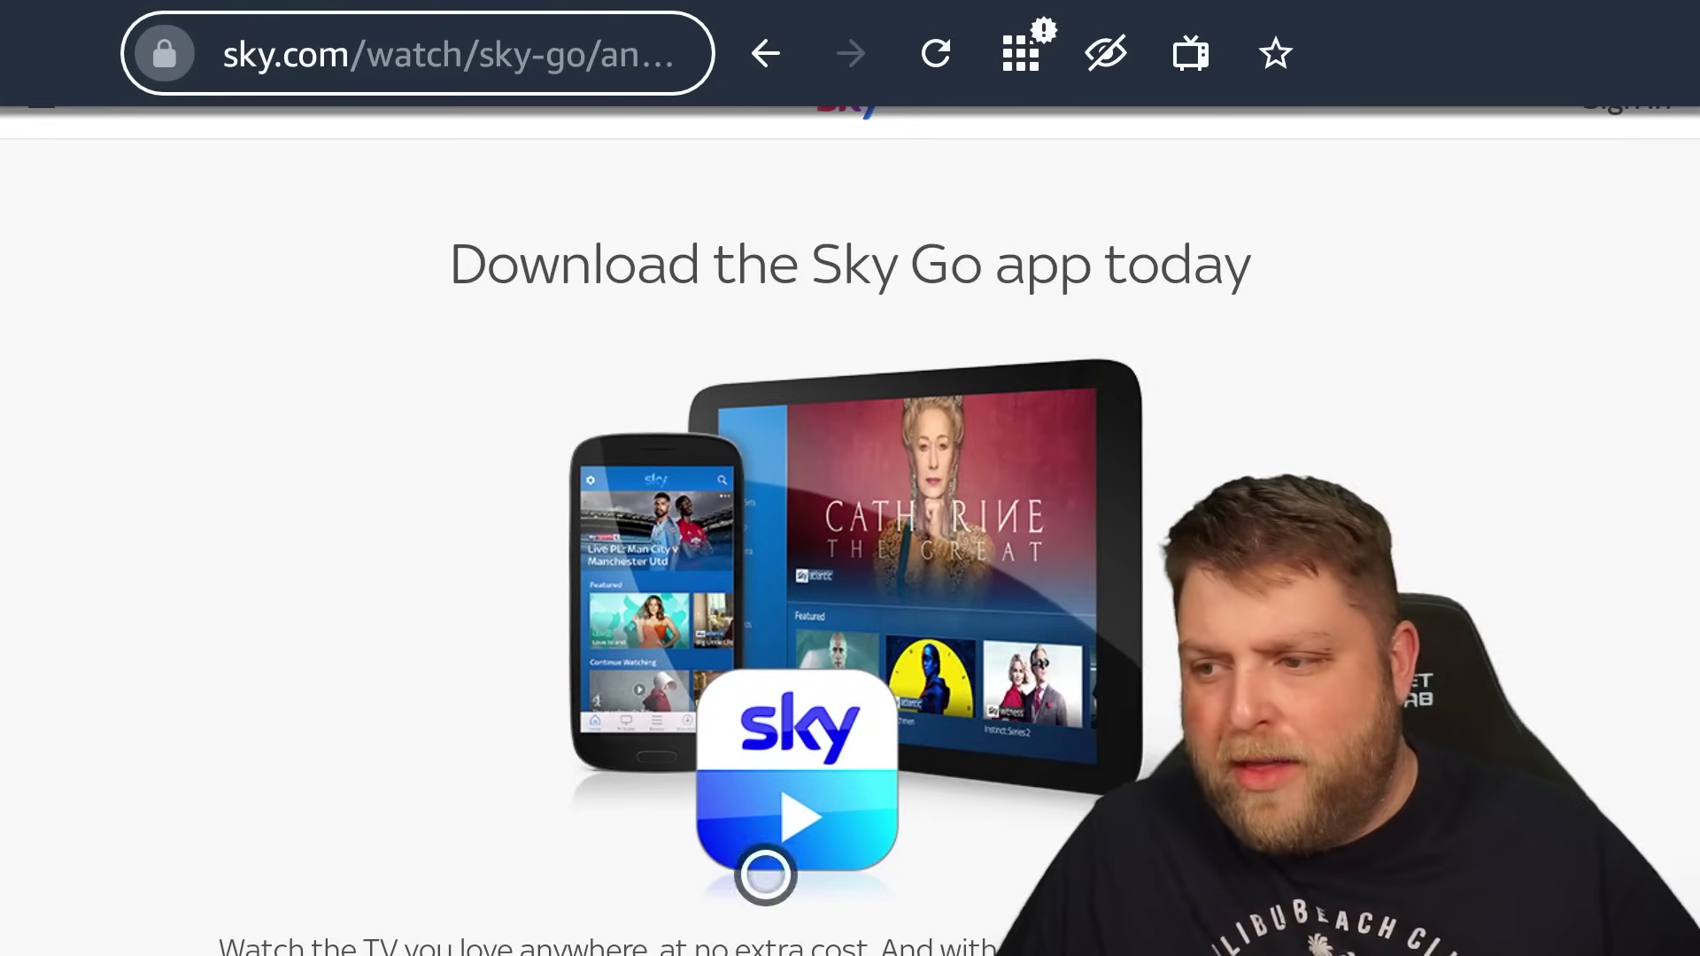
Scroll the Sky Go page and follow the Start watching now link
scroll(763, 886, "down", 3)
scroll(766, 941, "down", 2)
left_click(765, 943)
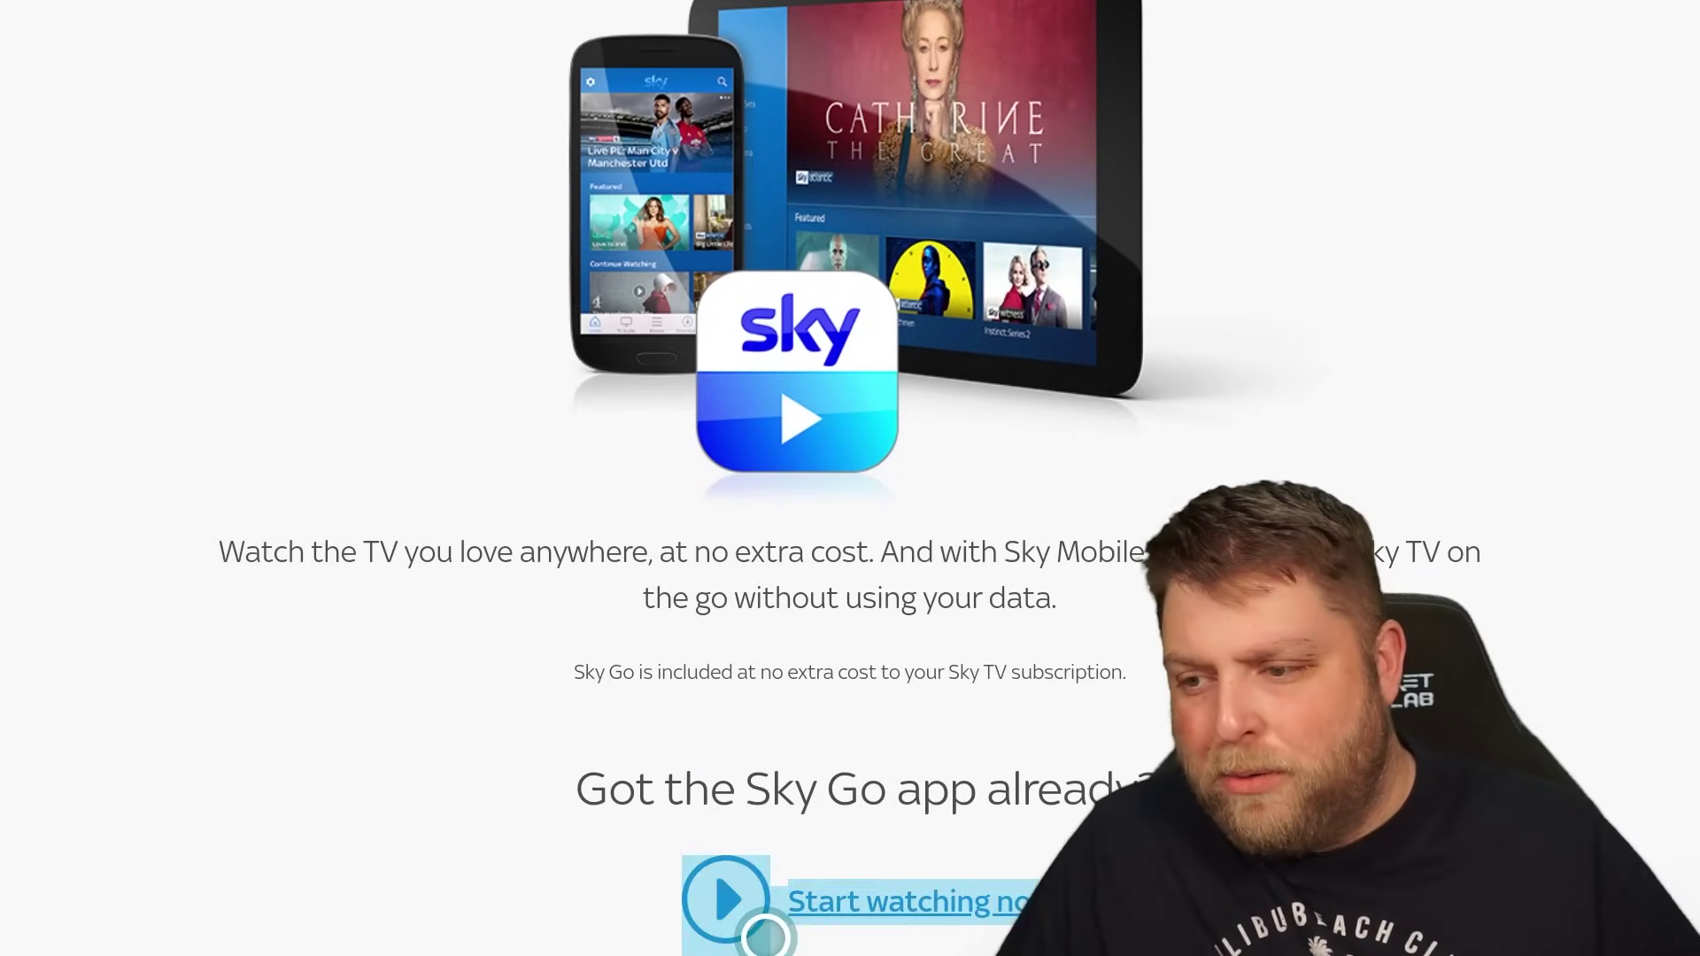
scroll(850, 478, "up", 1)
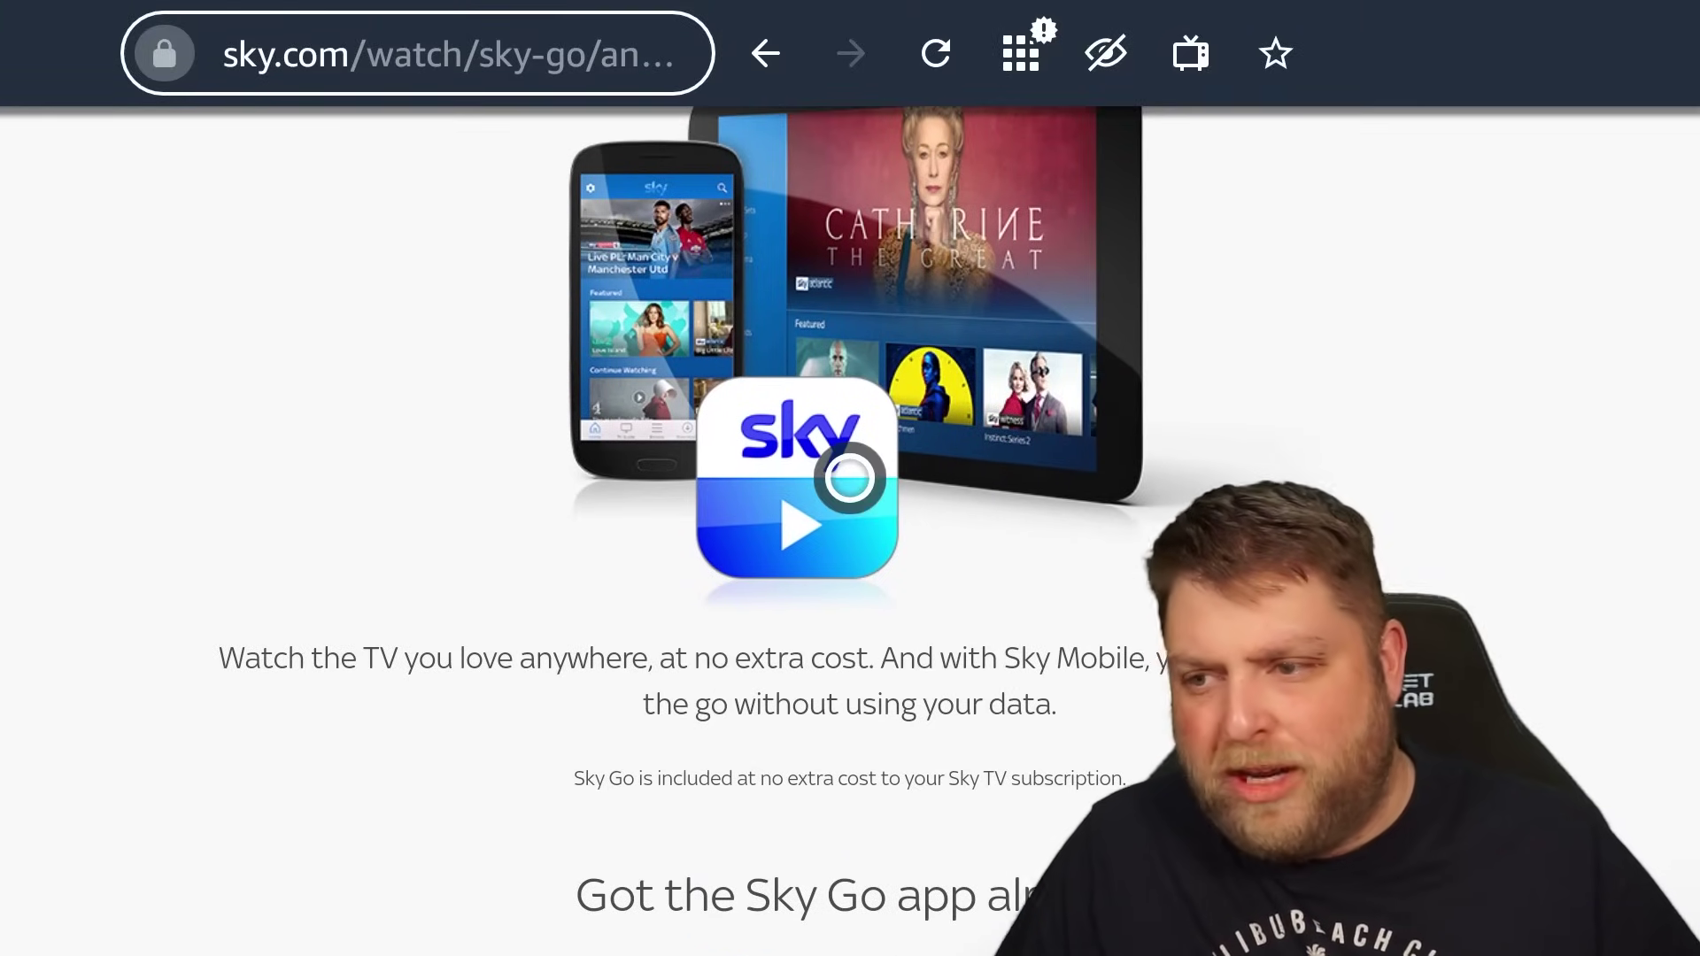
scroll(849, 562, "down", 2)
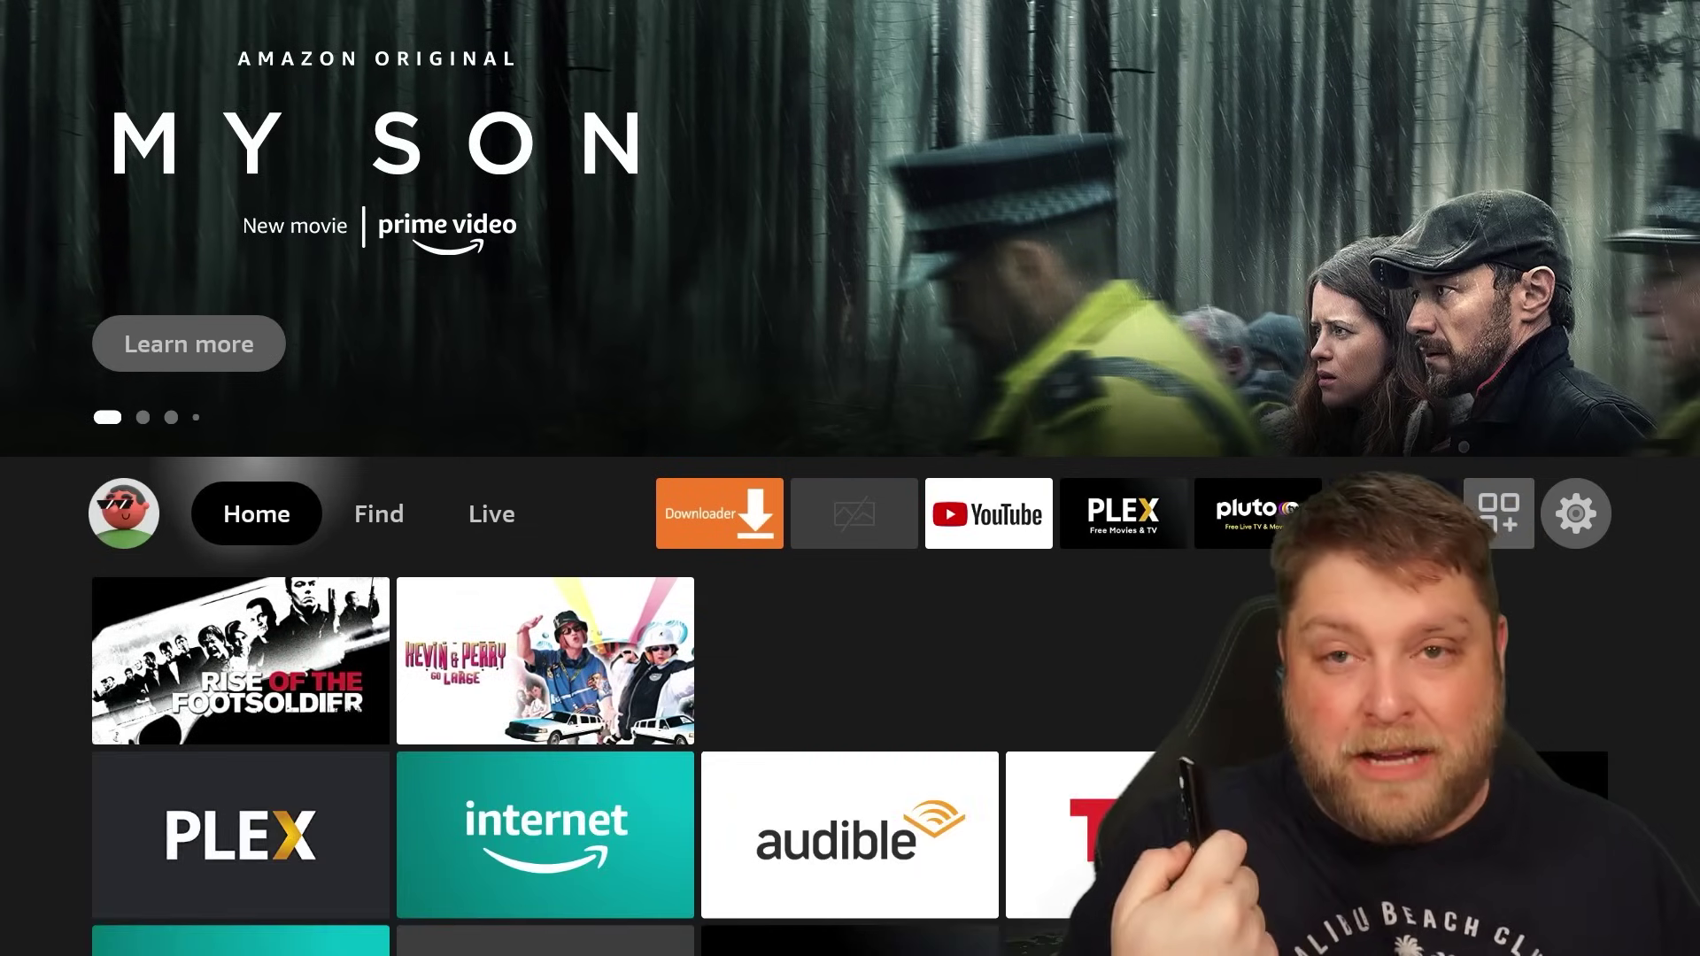
Bring up the Fire TV quick menu and move across to Mirroring
key("Home")
key("Right")
key("Right")
key("Right")
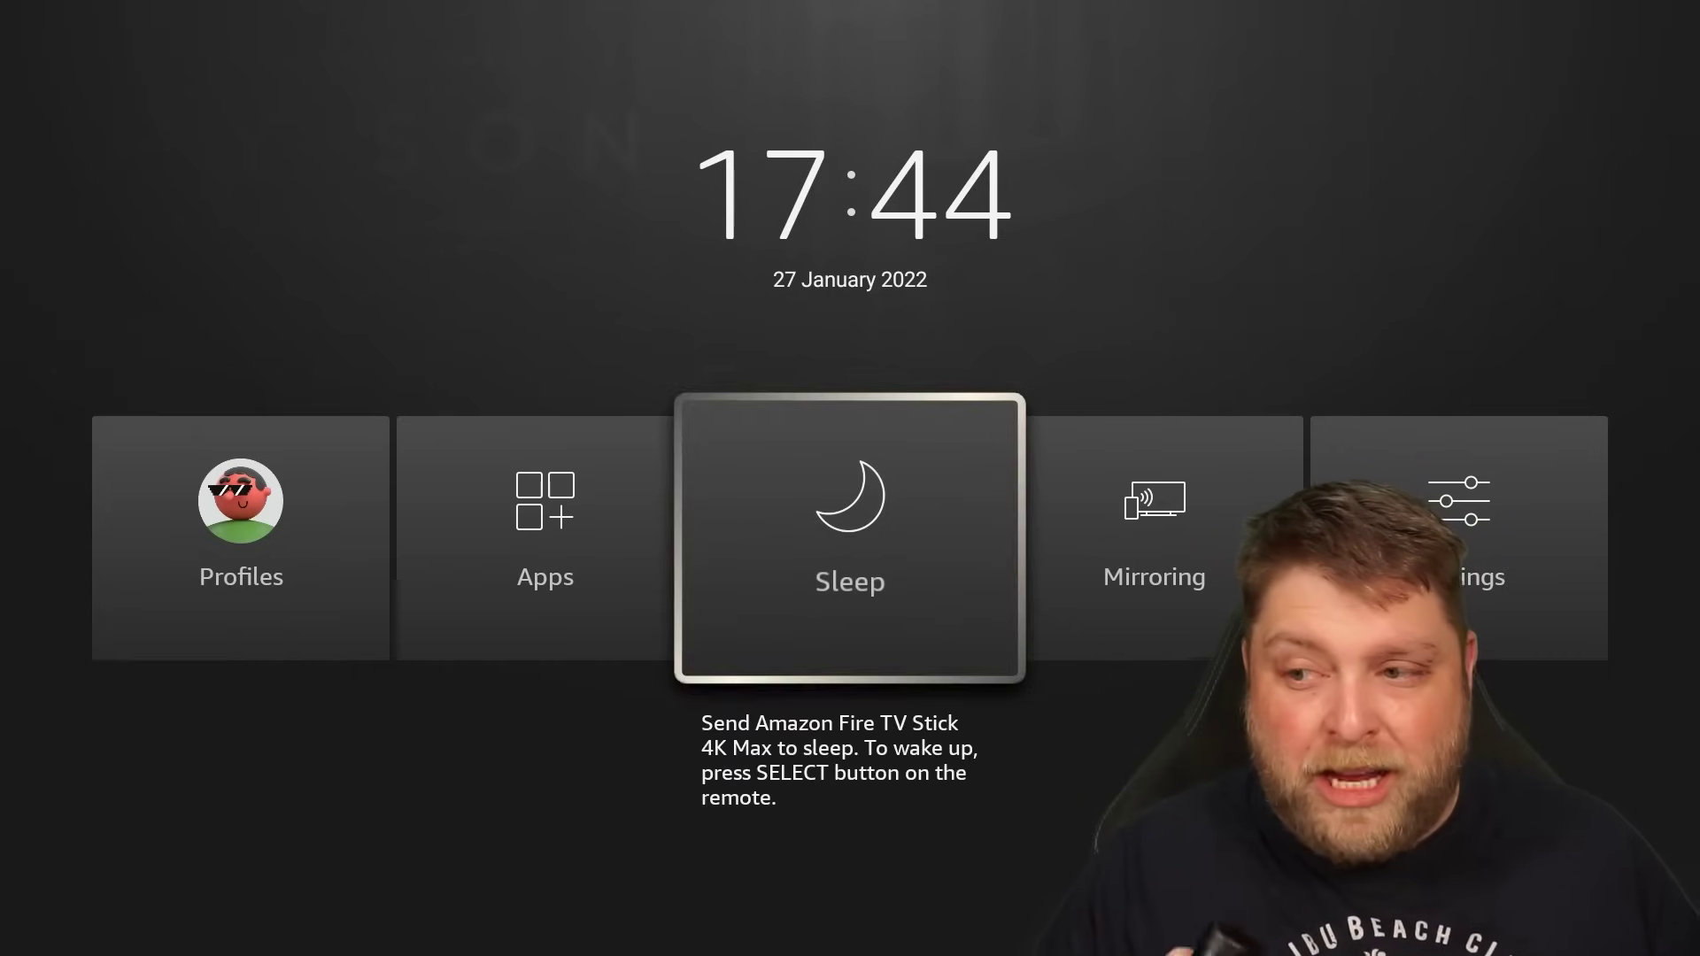